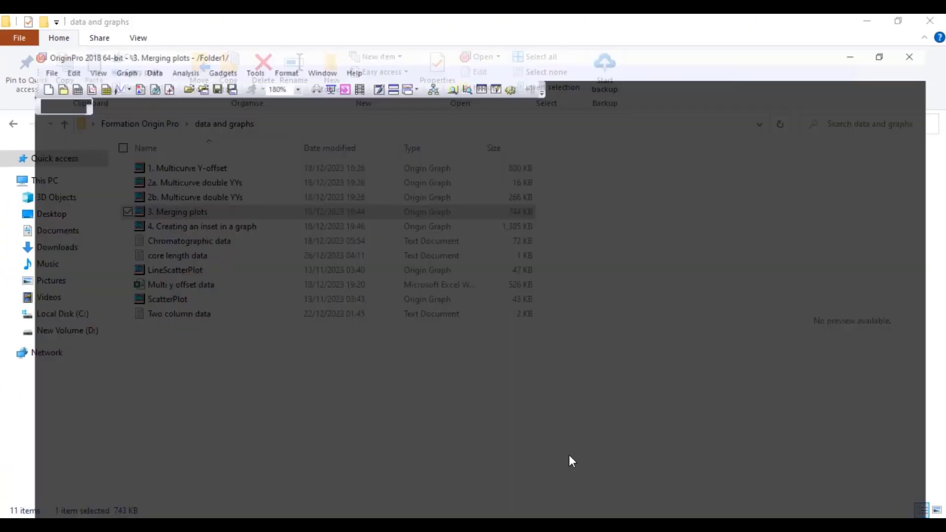
Move the existing three-panel Graph4 into view and delete it from the Merging plots project.
{"action": "left_click", "coordinate": [569, 454]}
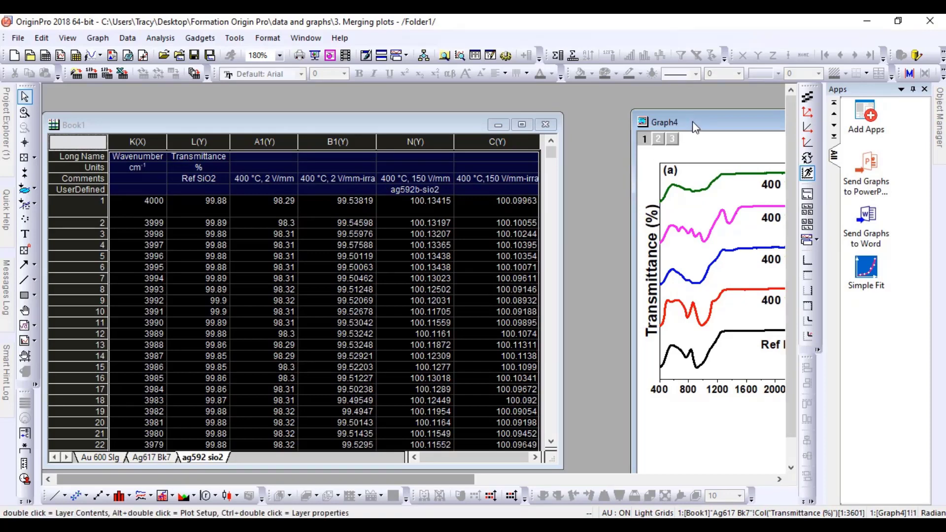
{"action": "left_click_drag", "start_coordinate": [711, 126], "coordinate": [145, 97]}
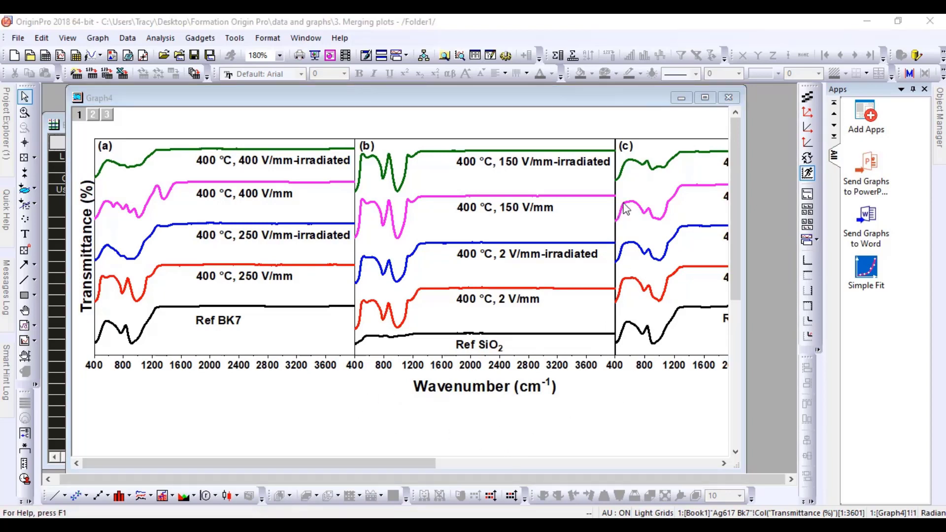
{"action": "left_click", "coordinate": [730, 98]}
{"action": "left_click", "coordinate": [404, 304]}
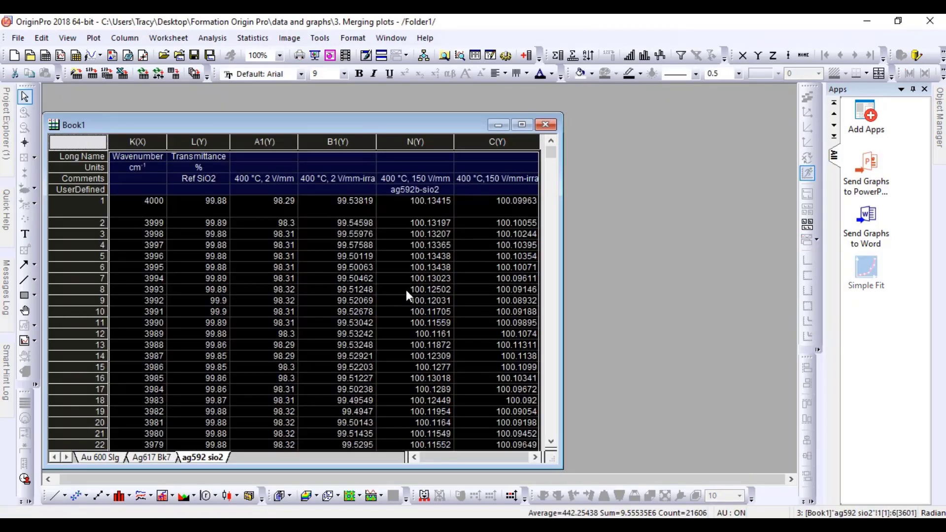
Examine the data in the Au 600 Slg, Ag617 Bk7 and ag592 sio2 sheets of Book1.
{"action": "left_click_drag", "start_coordinate": [256, 123], "coordinate": [264, 100]}
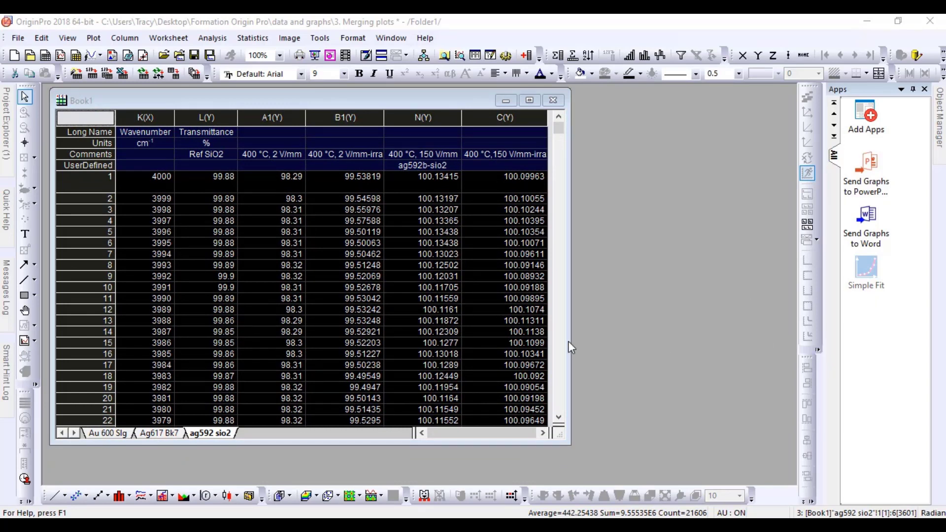
{"action": "left_click", "coordinate": [112, 434]}
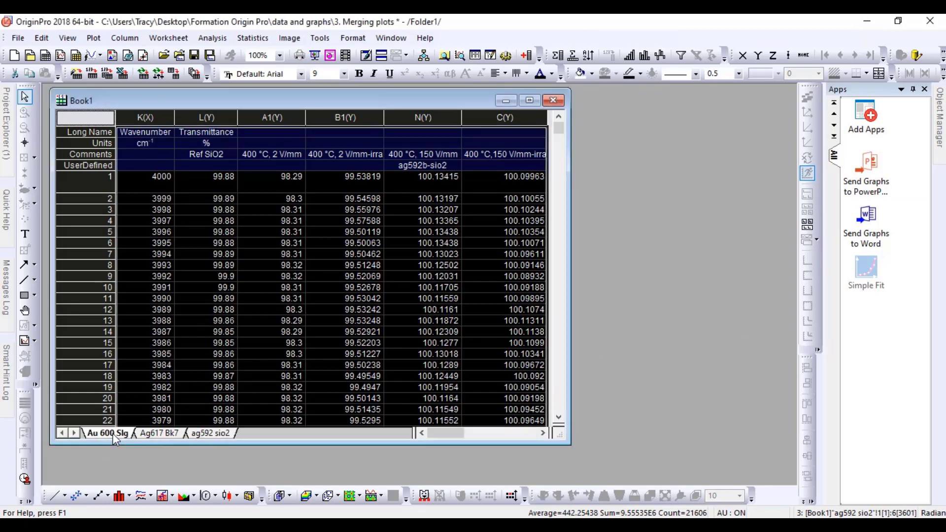
{"action": "left_click", "coordinate": [147, 434]}
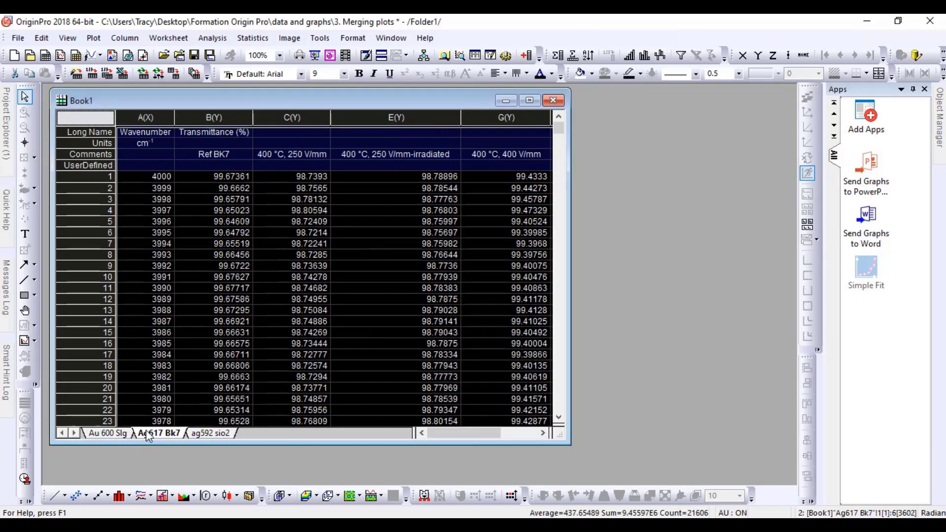
{"action": "left_click", "coordinate": [205, 436]}
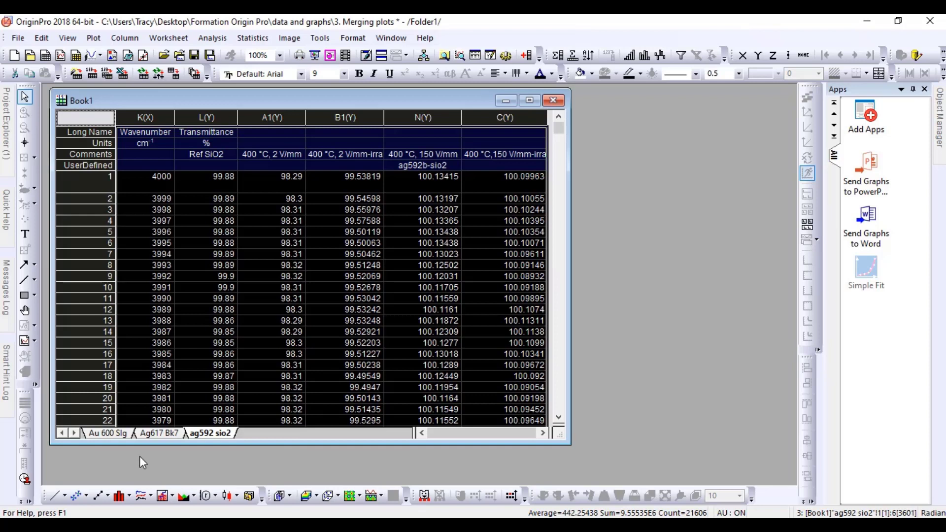
Plot the Au 600 Slg sheet's columns as Stacked Lines by Y Offsets and place the graph beside the workbook.
{"action": "left_click", "coordinate": [121, 434]}
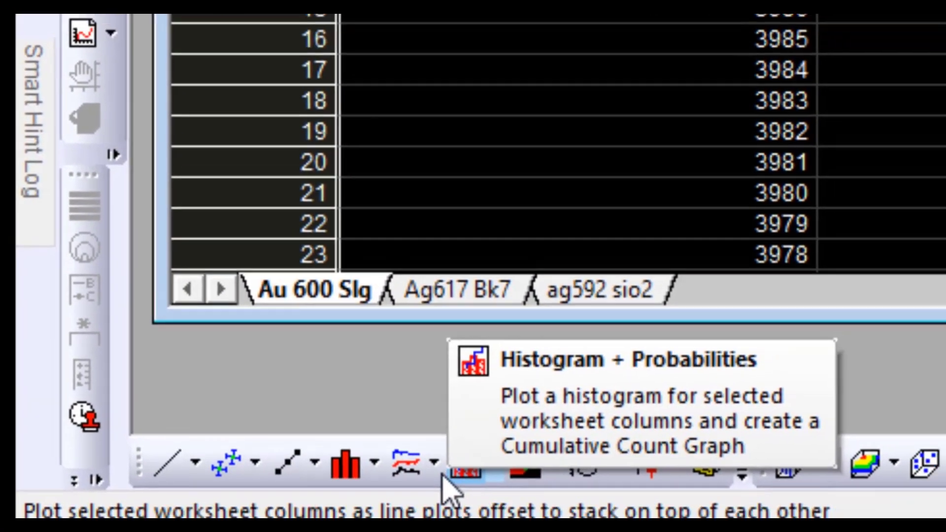
{"action": "left_click", "coordinate": [434, 451]}
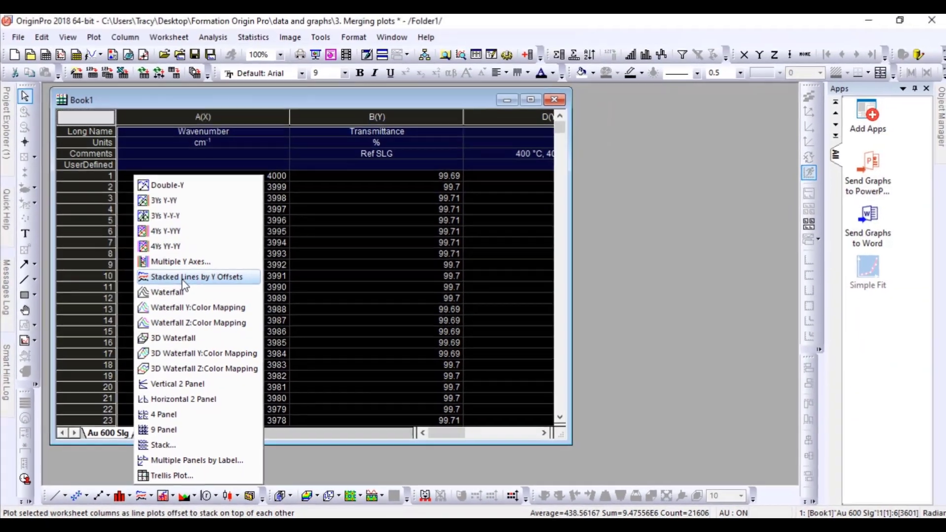
{"action": "left_click", "coordinate": [410, 131]}
{"action": "right_click", "coordinate": [154, 134]}
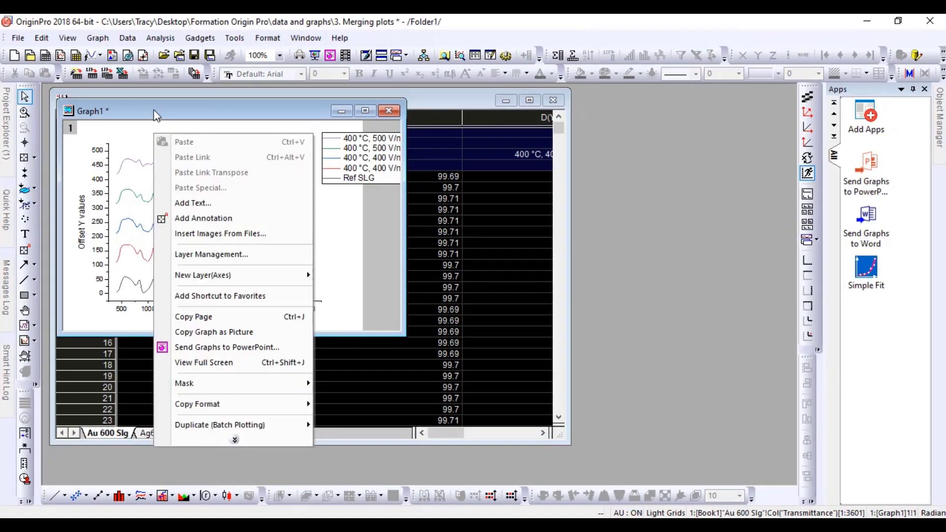
{"action": "left_click", "coordinate": [152, 117]}
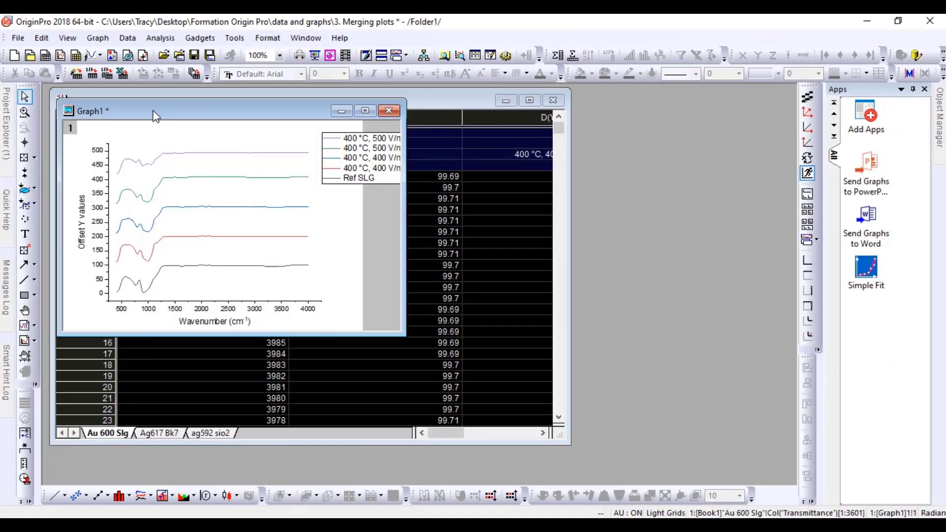
{"action": "left_click_drag", "start_coordinate": [153, 111], "coordinate": [538, 114]}
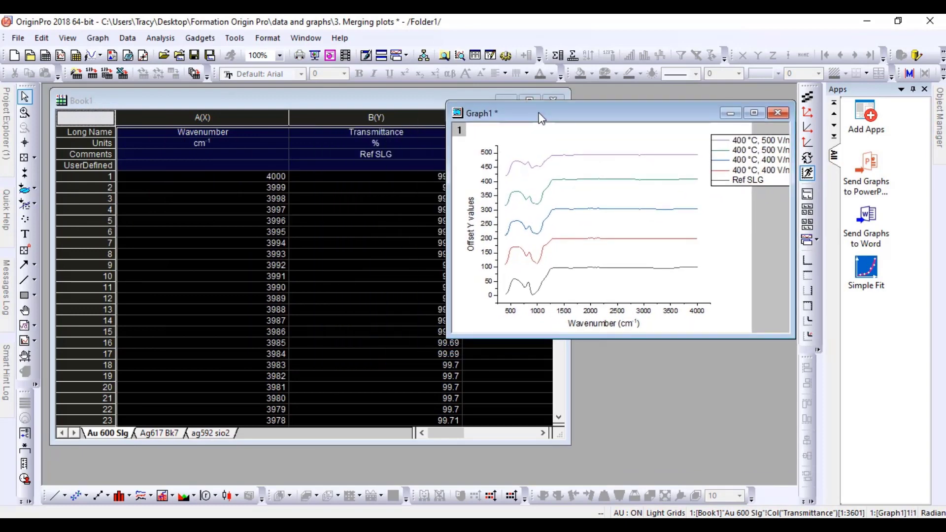
Plot the Ag617 Bk7 sheet's columns as Stacked Lines by Y Offsets and move the graph below the first one.
{"action": "left_click", "coordinate": [171, 433]}
{"action": "left_click", "coordinate": [170, 433]}
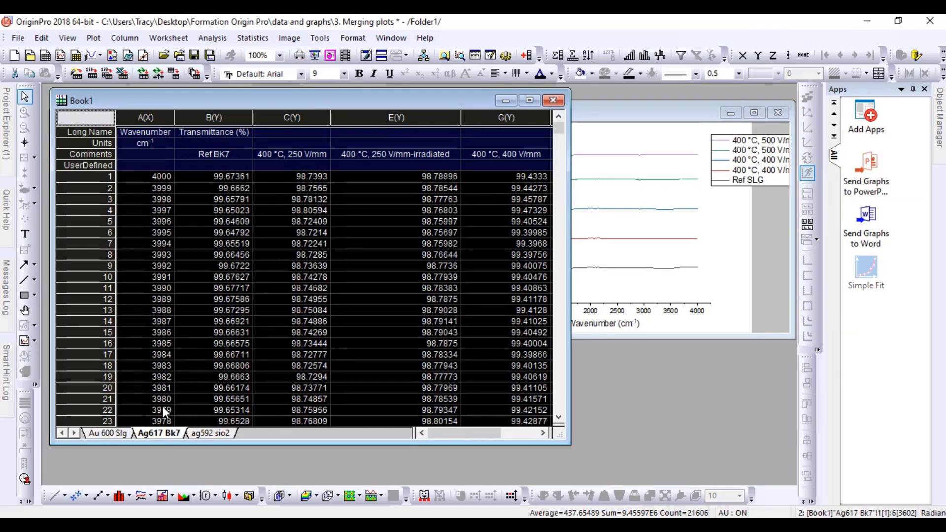
{"action": "left_click", "coordinate": [142, 495]}
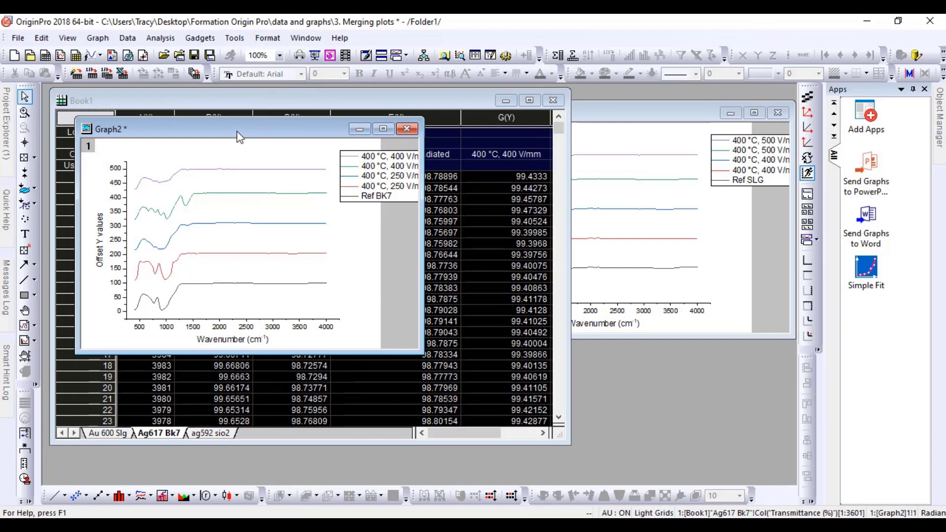
{"action": "left_click_drag", "start_coordinate": [236, 137], "coordinate": [688, 288]}
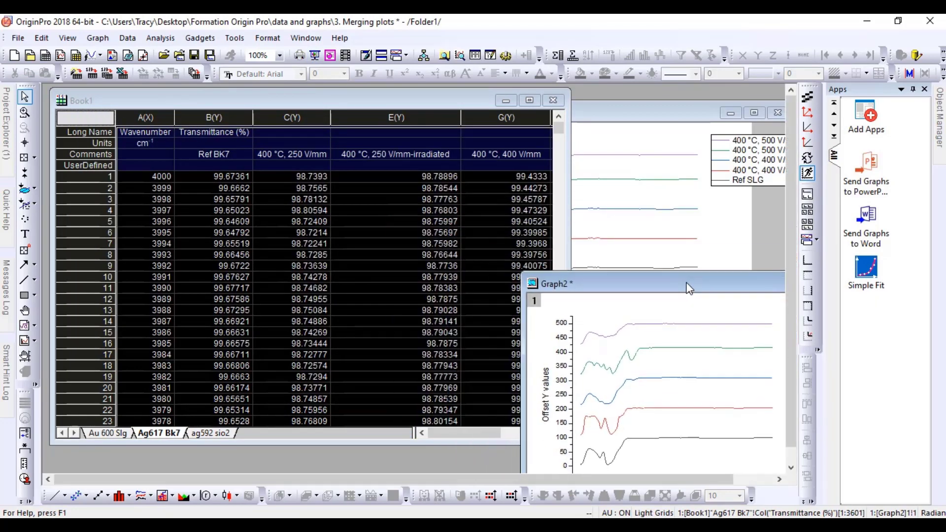
Plot the ag592 sio2 sheet's columns as Stacked Lines by Y Offsets and move the graph lower in the workspace.
{"action": "left_click", "coordinate": [214, 439]}
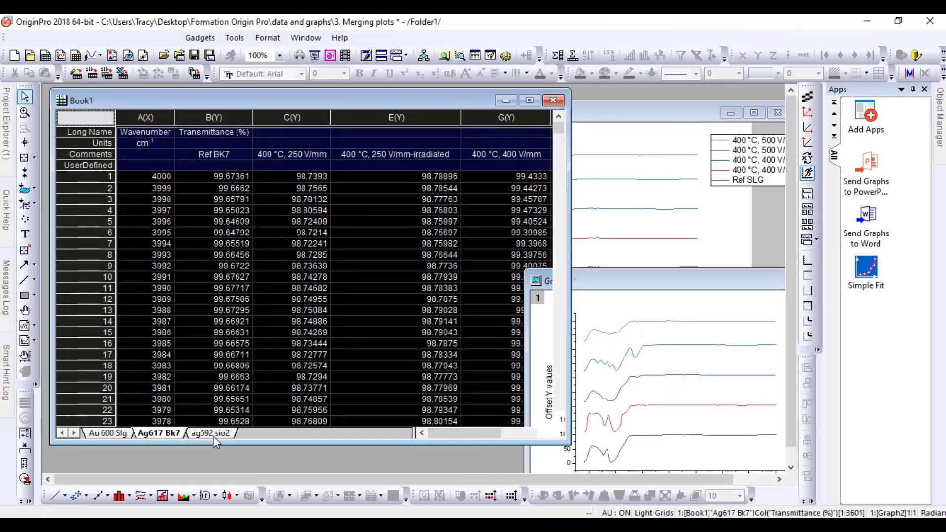
{"action": "left_click", "coordinate": [212, 434]}
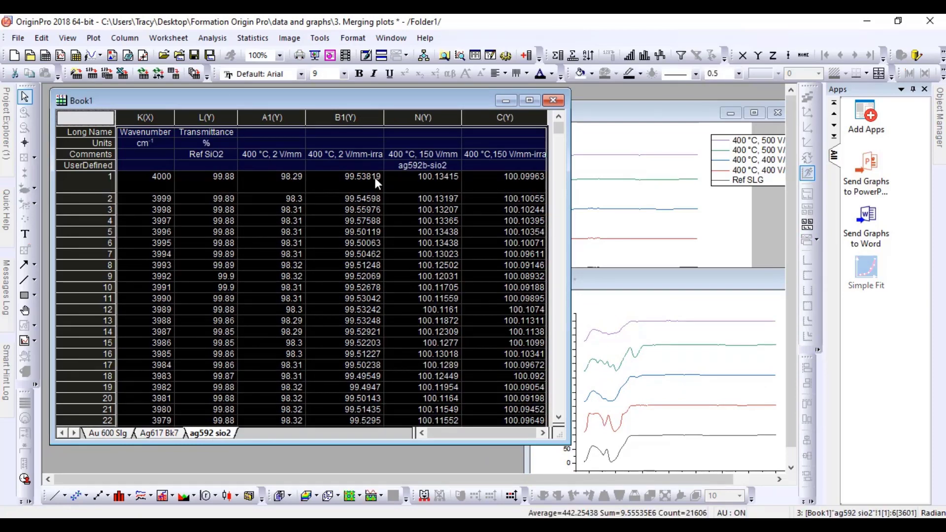
{"action": "left_click", "coordinate": [141, 495]}
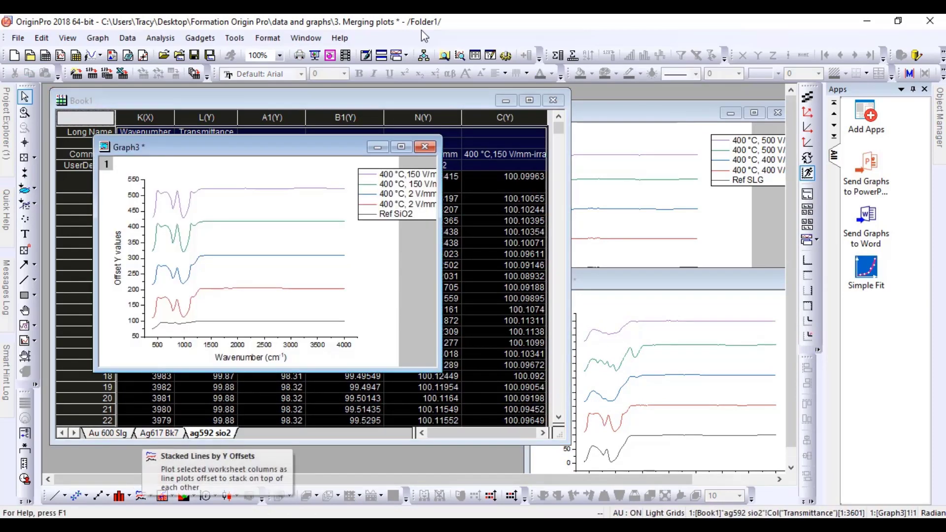
{"action": "left_click_drag", "start_coordinate": [275, 147], "coordinate": [383, 273]}
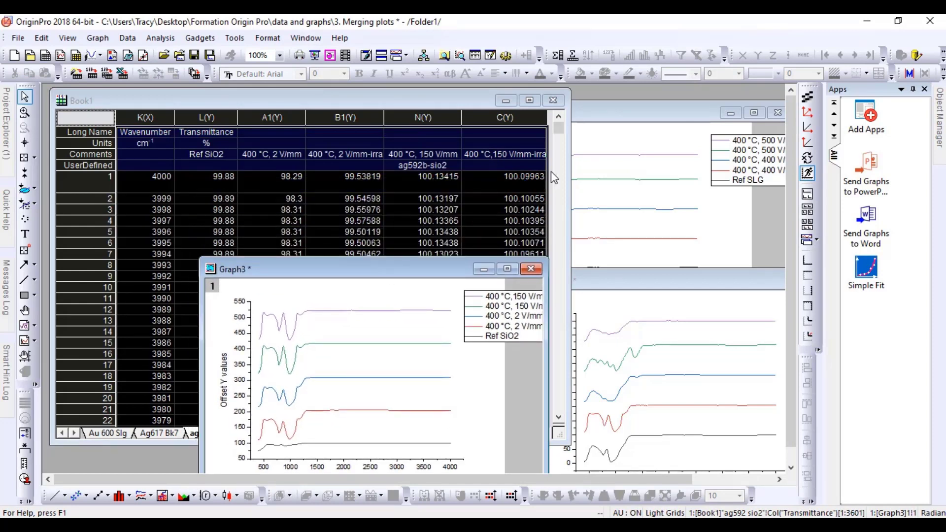
Minimize Book1 and arrange the three graph windows with Graph1 and Graph2 side by side and Graph3 below them.
{"action": "left_click", "coordinate": [510, 100]}
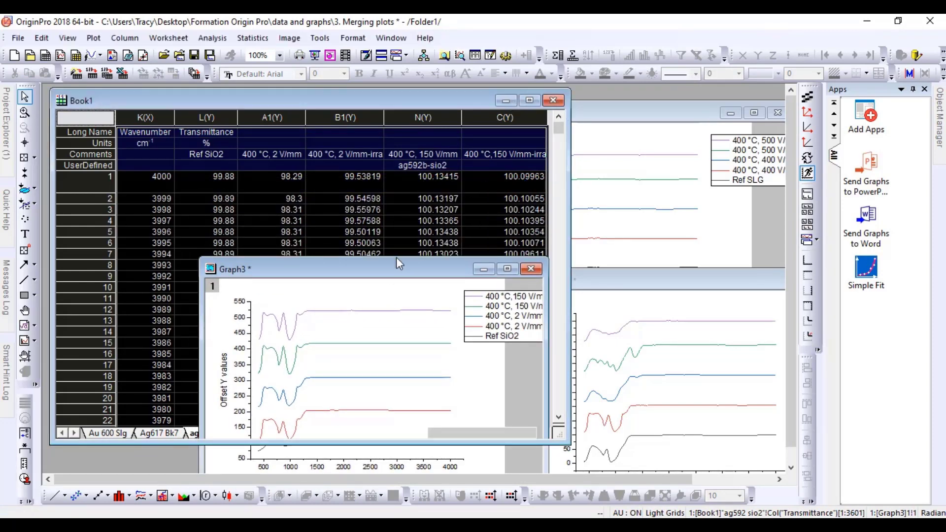
{"action": "left_click", "coordinate": [386, 273]}
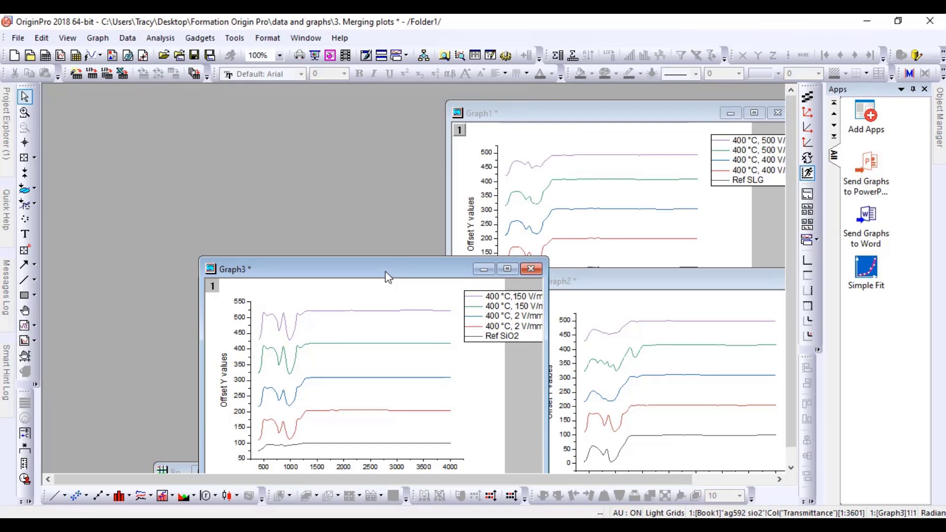
{"action": "left_click_drag", "start_coordinate": [385, 274], "coordinate": [362, 256]}
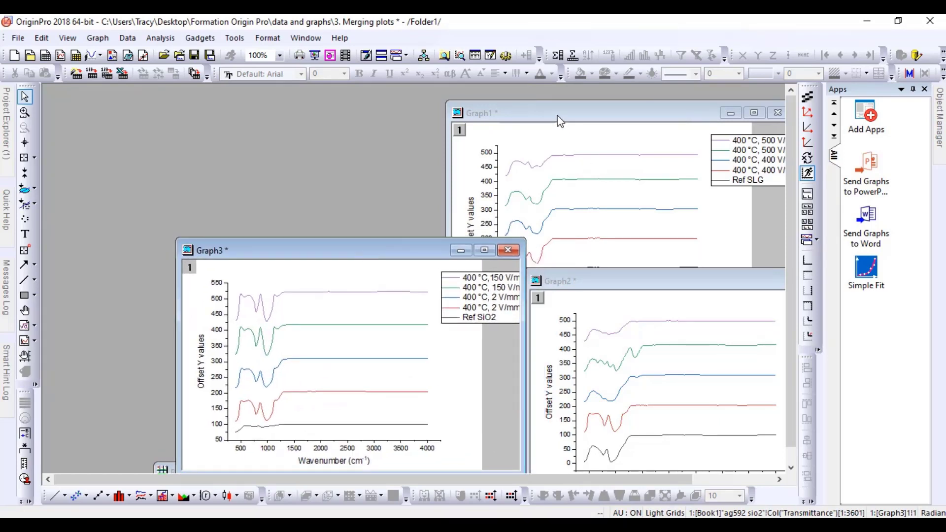
{"action": "left_click_drag", "start_coordinate": [557, 115], "coordinate": [161, 100]}
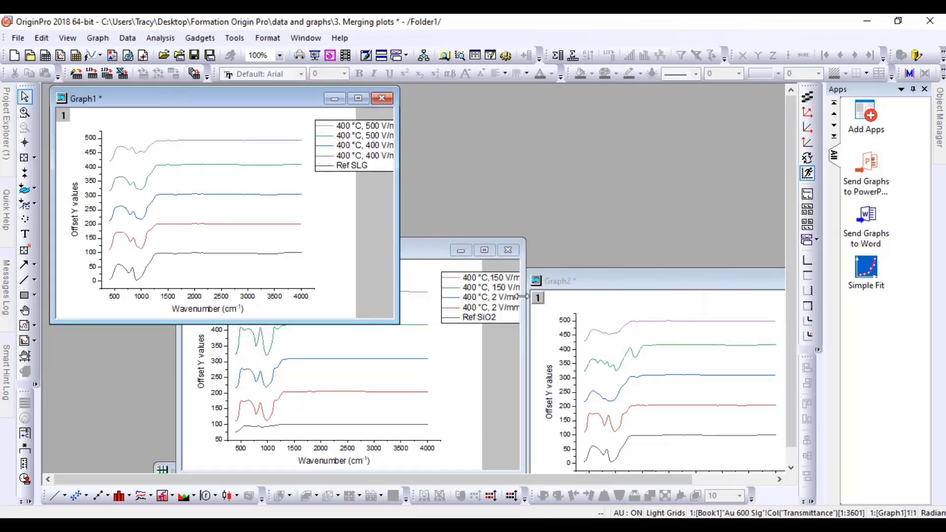
{"action": "left_click_drag", "start_coordinate": [583, 277], "coordinate": [465, 127]}
{"action": "left_click", "coordinate": [209, 412]}
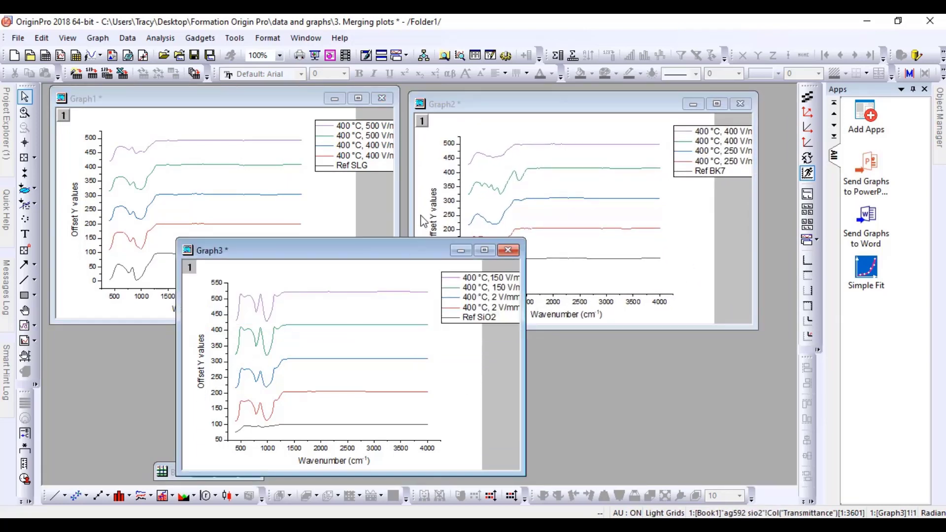
{"action": "left_click_drag", "start_coordinate": [363, 248], "coordinate": [415, 231]}
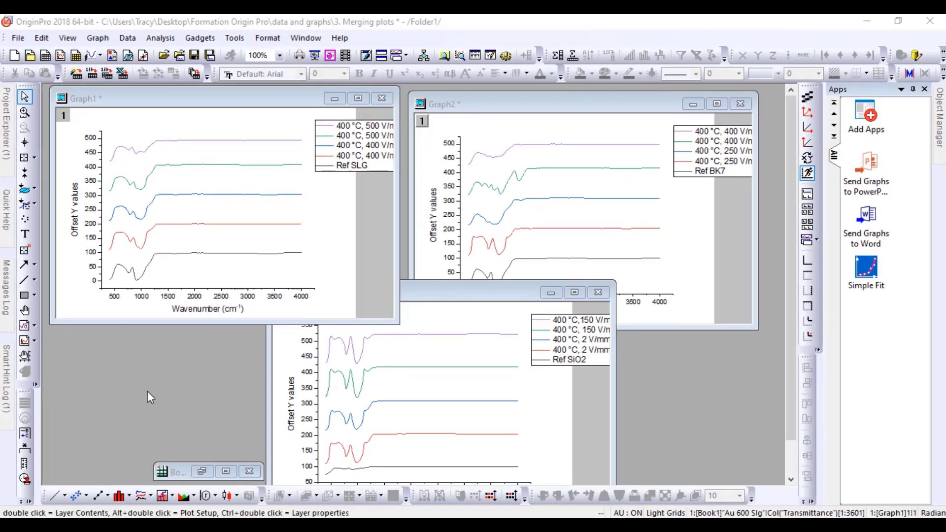
{"action": "left_click", "coordinate": [203, 472]}
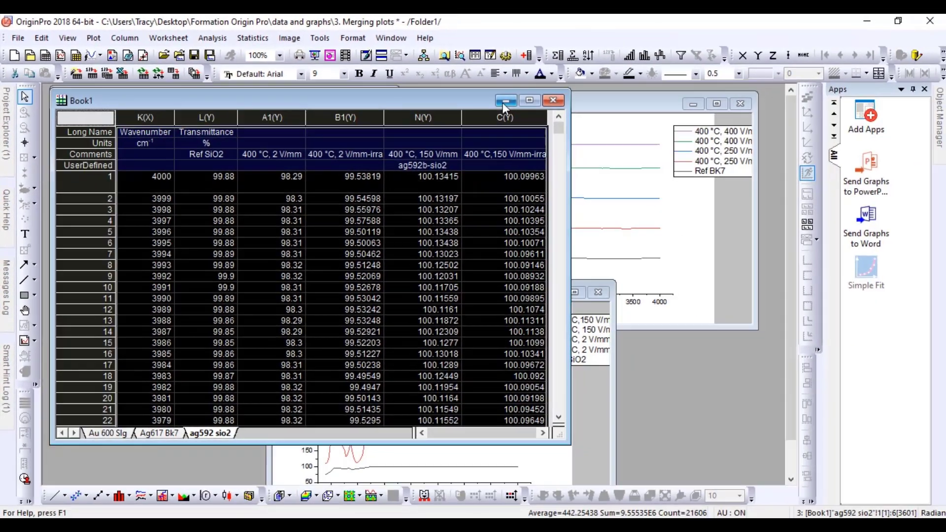
{"action": "left_click", "coordinate": [505, 101]}
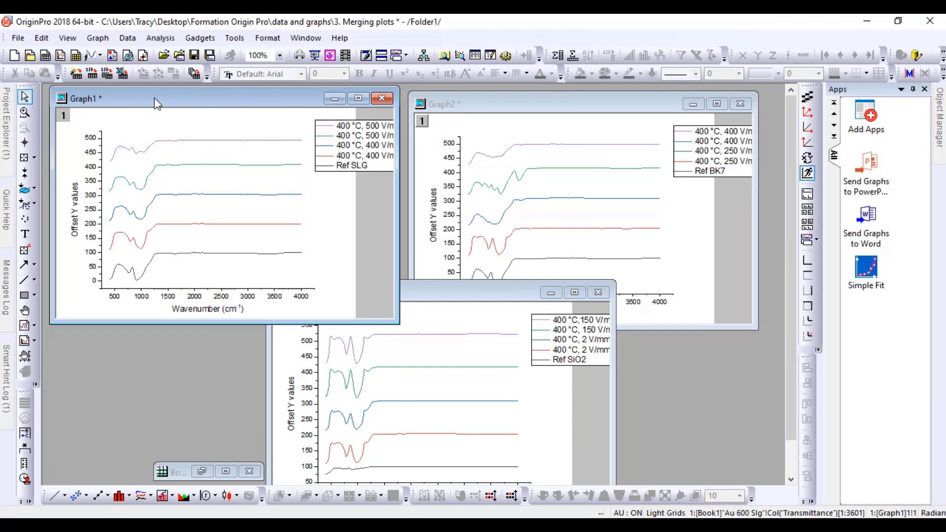
Start Merge Graph Windows from Graph1 and set the graphs to merge to All in Active Folder.
{"action": "left_click", "coordinate": [99, 38]}
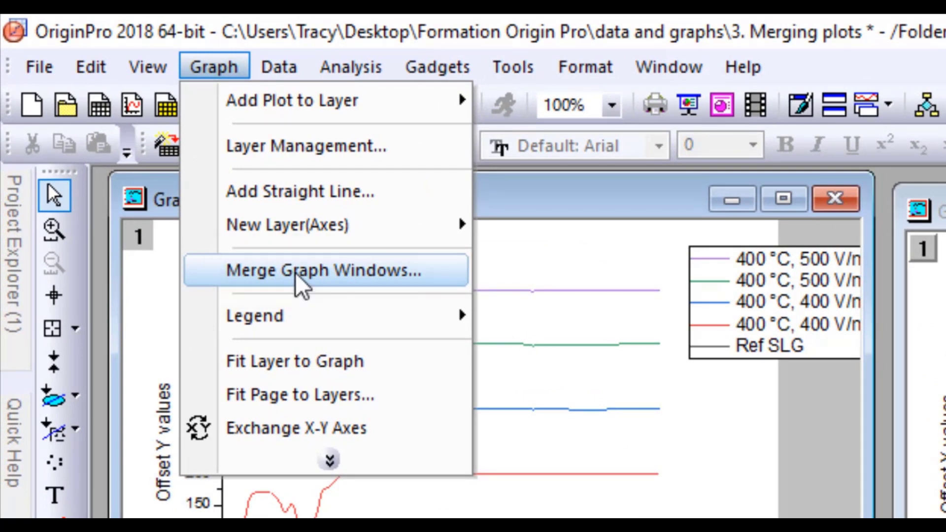
{"action": "left_click", "coordinate": [300, 285]}
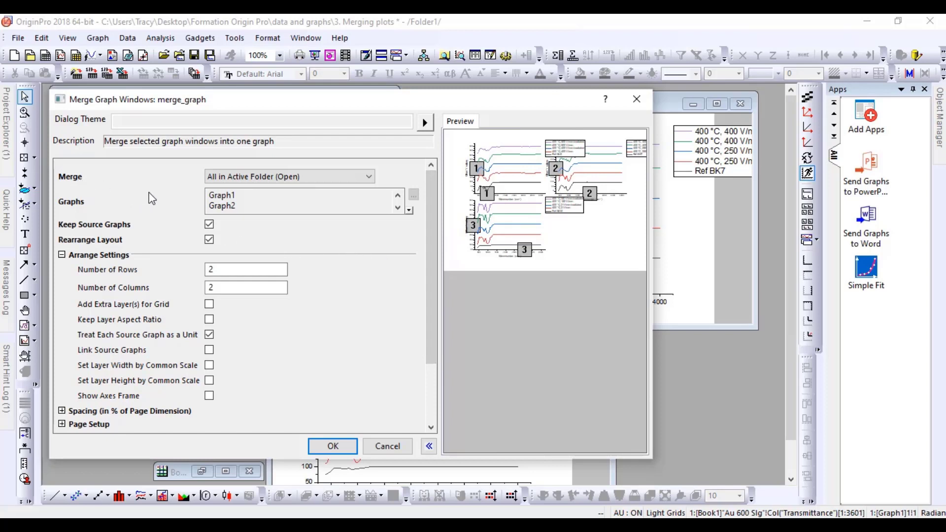
{"action": "left_click", "coordinate": [230, 179]}
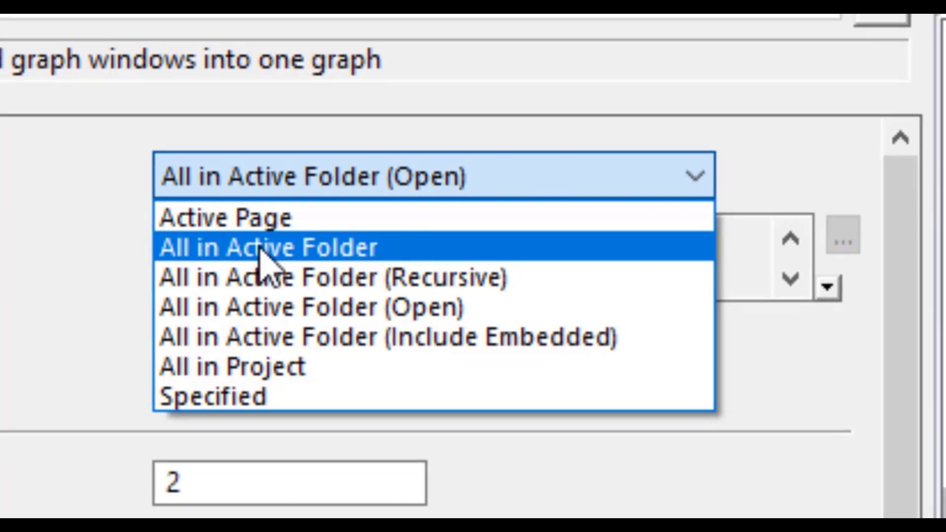
{"action": "left_click", "coordinate": [260, 251]}
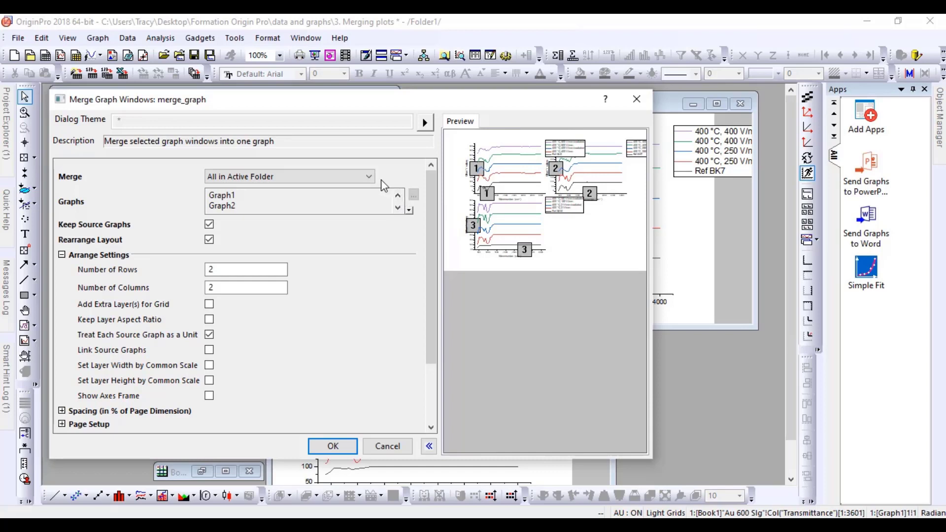
Try the Specified option for the graphs to merge and return to All in Active Folder.
{"action": "left_click", "coordinate": [363, 177]}
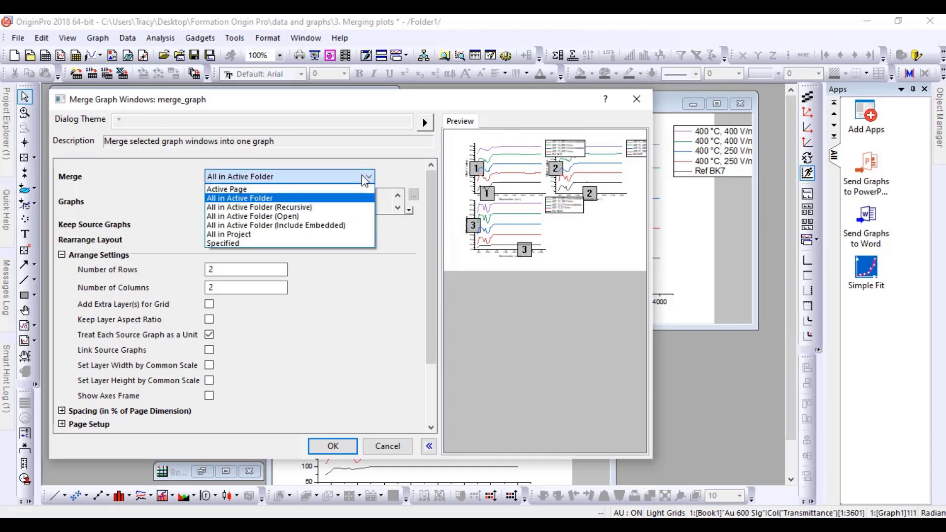
{"action": "left_click", "coordinate": [236, 242]}
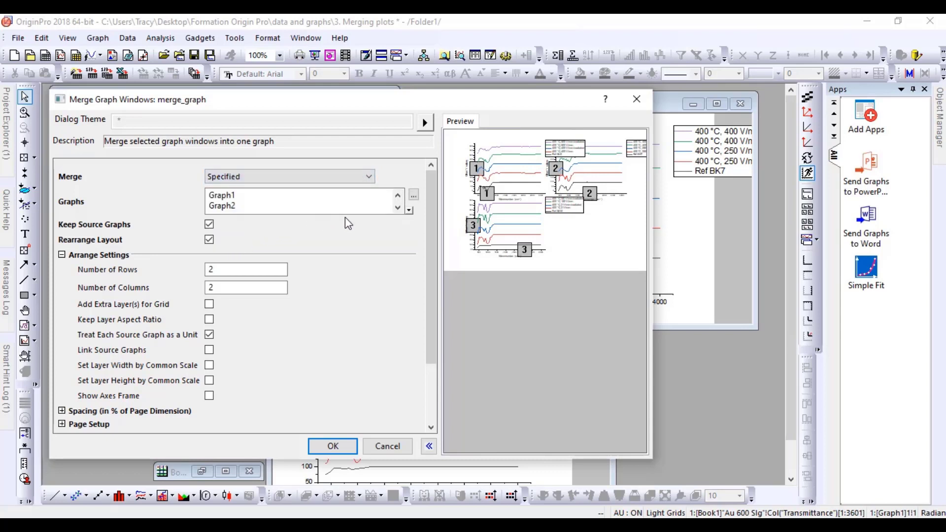
{"action": "left_click", "coordinate": [270, 197]}
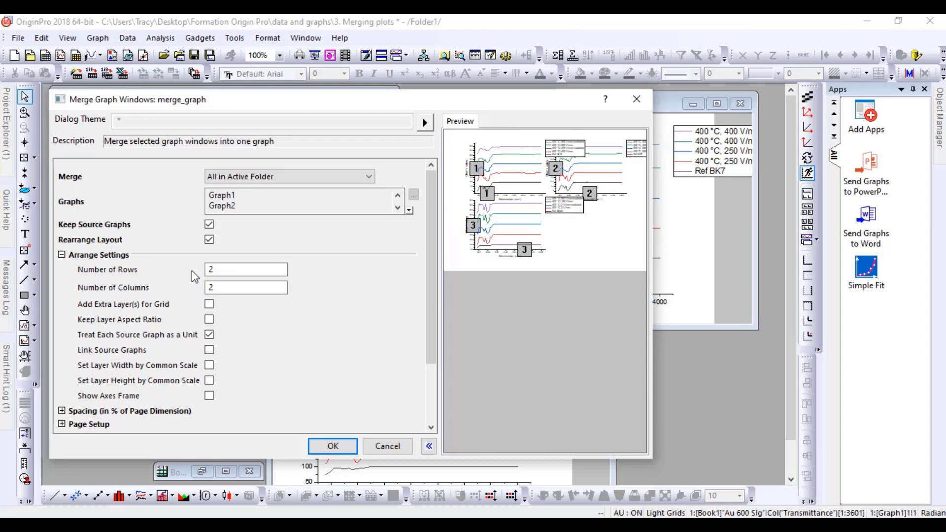
Set the merge arrangement to 1 row and 3 columns and keep the layer aspect ratio.
{"action": "left_click", "coordinate": [240, 285]}
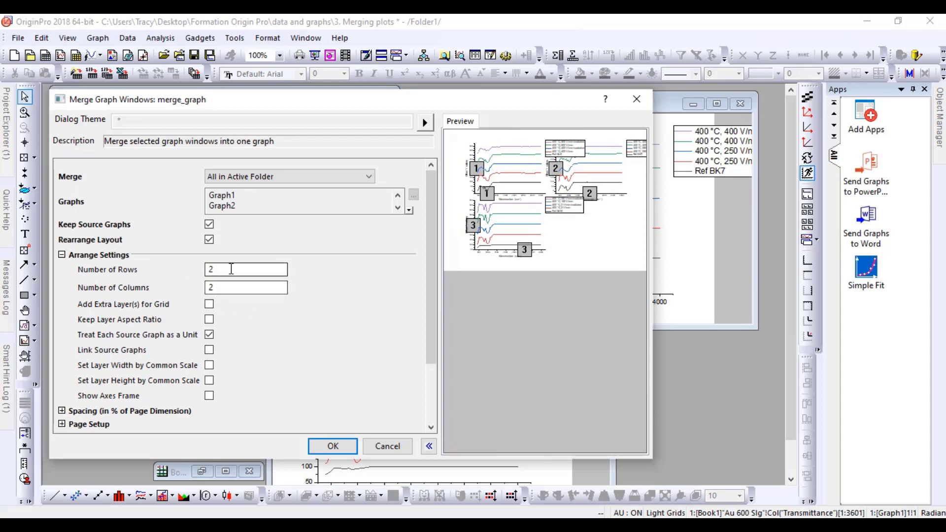
{"action": "double_click", "coordinate": [231, 268]}
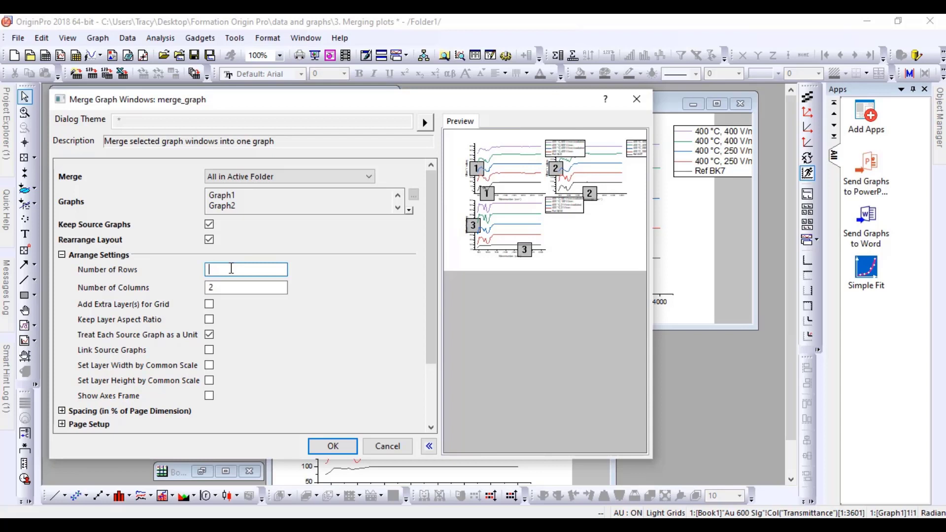
{"action": "type", "text": "1"}
{"action": "double_click", "coordinate": [224, 288]}
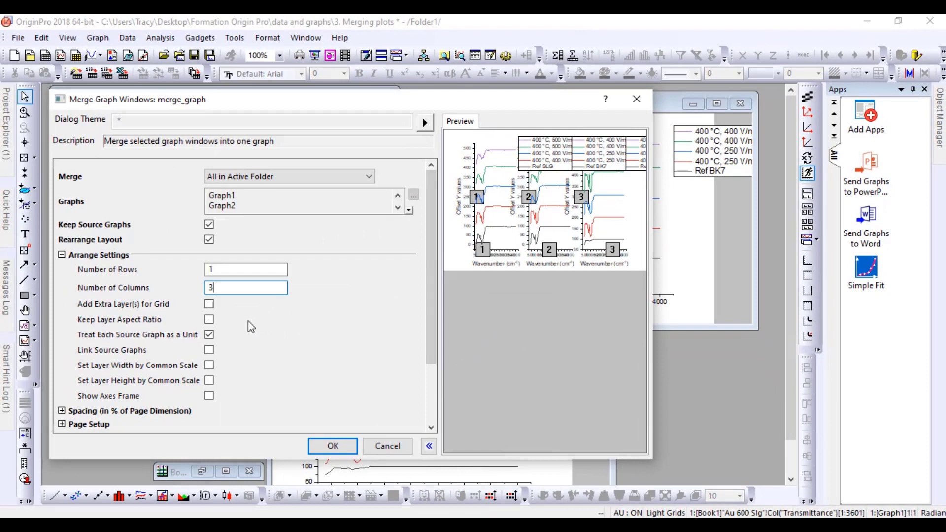
{"action": "left_click", "coordinate": [210, 322]}
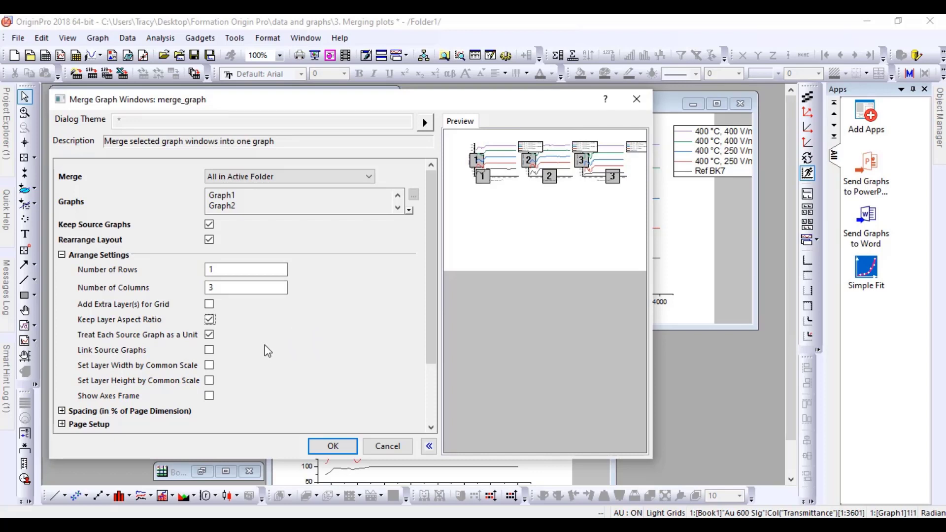
Examine the merge settings for spacing, page setup, scale elements and labels.
{"action": "scroll", "coordinate": [265, 347], "scroll_direction": "down", "scroll_amount": 4}
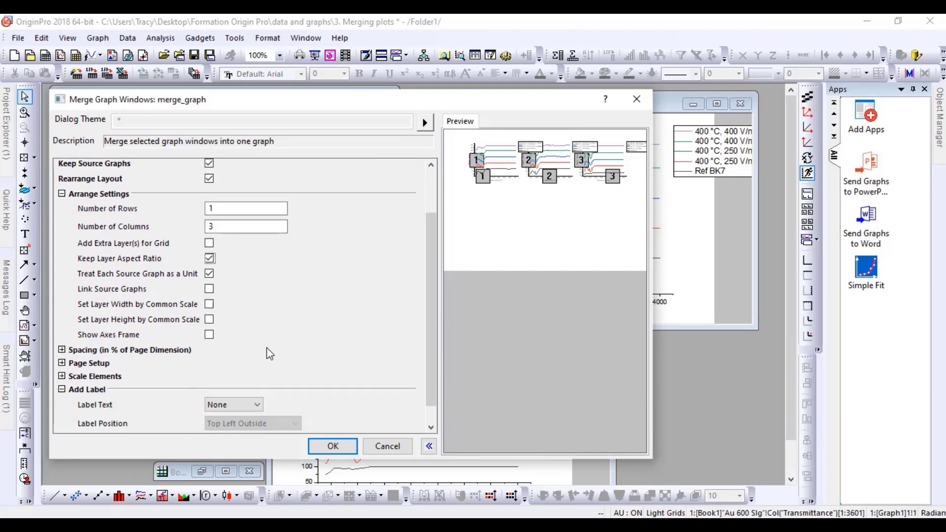
{"action": "scroll", "coordinate": [268, 310], "scroll_direction": "down", "scroll_amount": 2}
{"action": "left_click", "coordinate": [61, 329]}
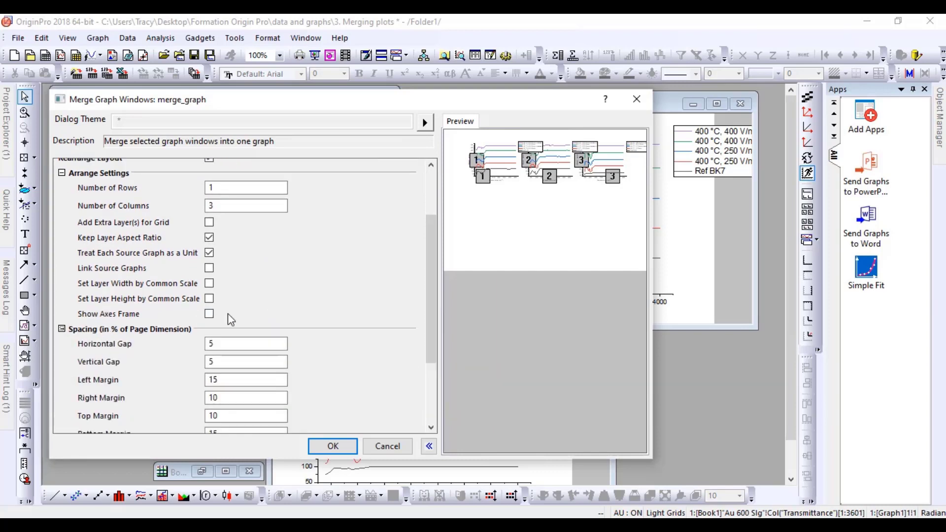
{"action": "scroll", "coordinate": [238, 323], "scroll_direction": "down", "scroll_amount": 3}
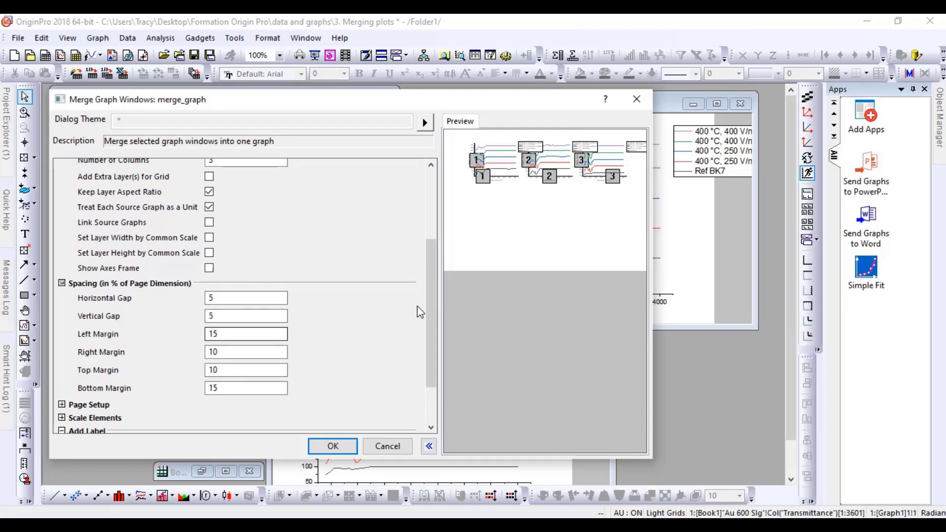
{"action": "scroll", "coordinate": [64, 346], "scroll_direction": "down", "scroll_amount": 1}
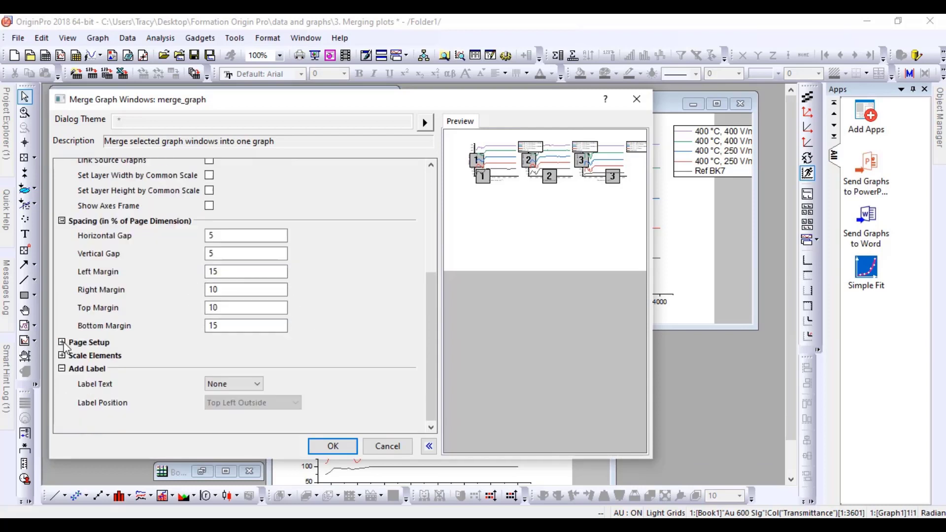
{"action": "left_click", "coordinate": [63, 344]}
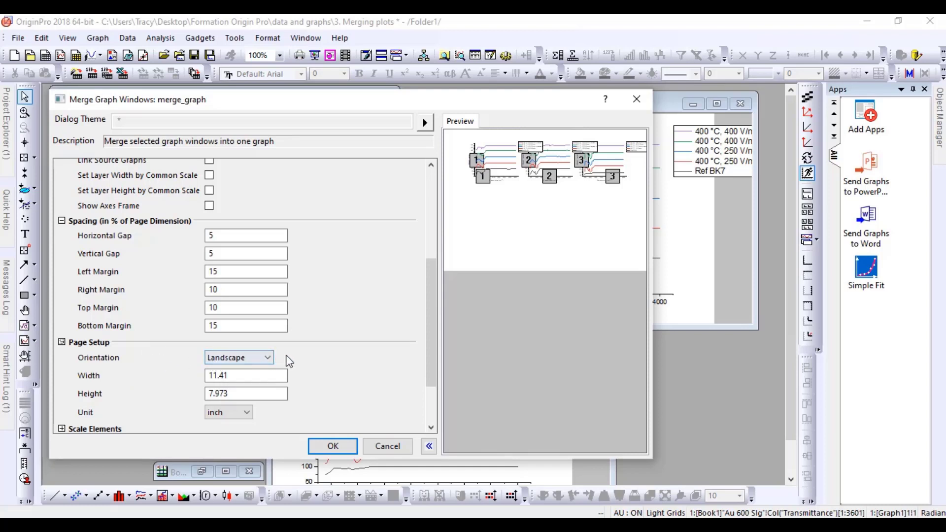
{"action": "scroll", "coordinate": [312, 360], "scroll_direction": "down", "scroll_amount": 3}
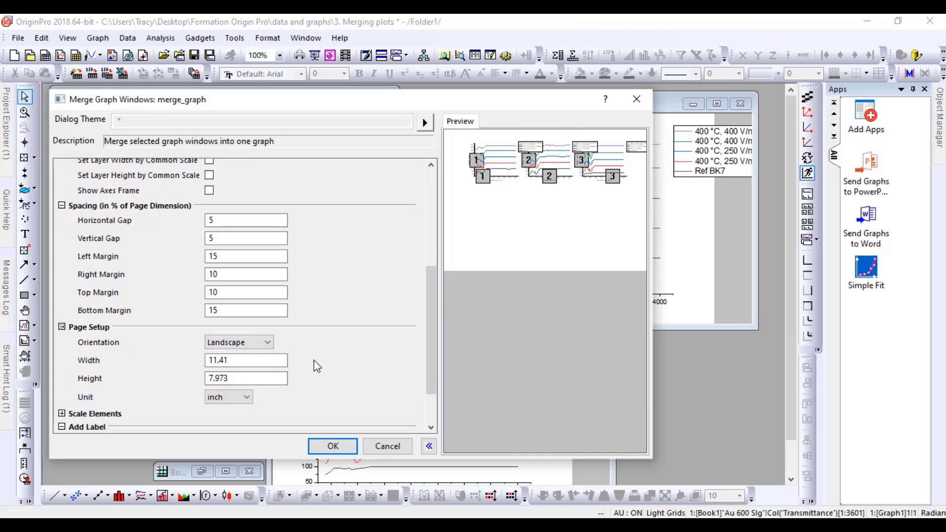
{"action": "scroll", "coordinate": [197, 364], "scroll_direction": "down", "scroll_amount": 2}
{"action": "left_click", "coordinate": [62, 355]}
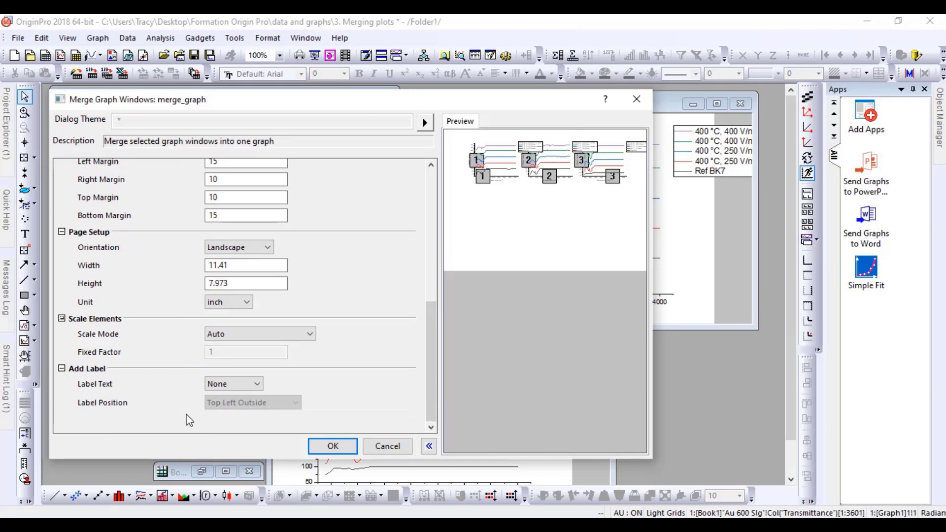
Create the merged graph with these settings and maximize its window.
{"action": "left_click", "coordinate": [333, 446]}
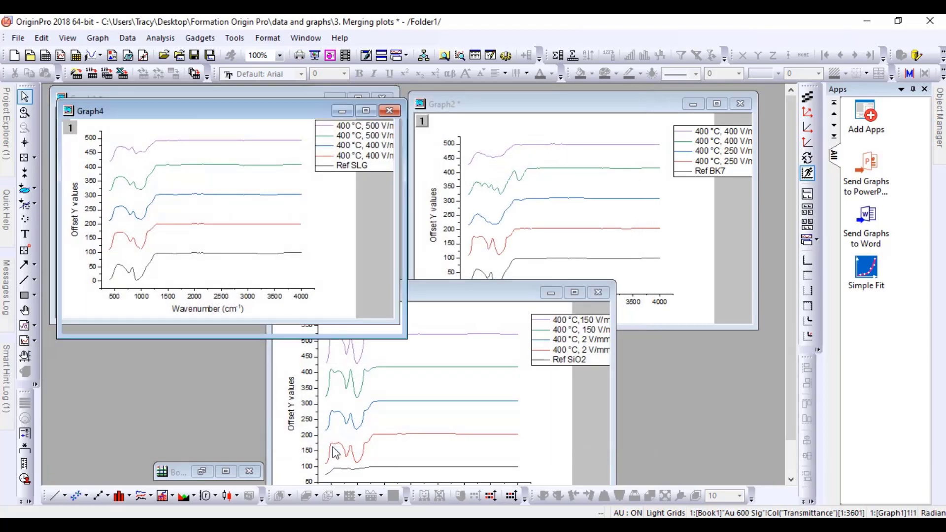
{"action": "left_click_drag", "start_coordinate": [233, 119], "coordinate": [456, 126]}
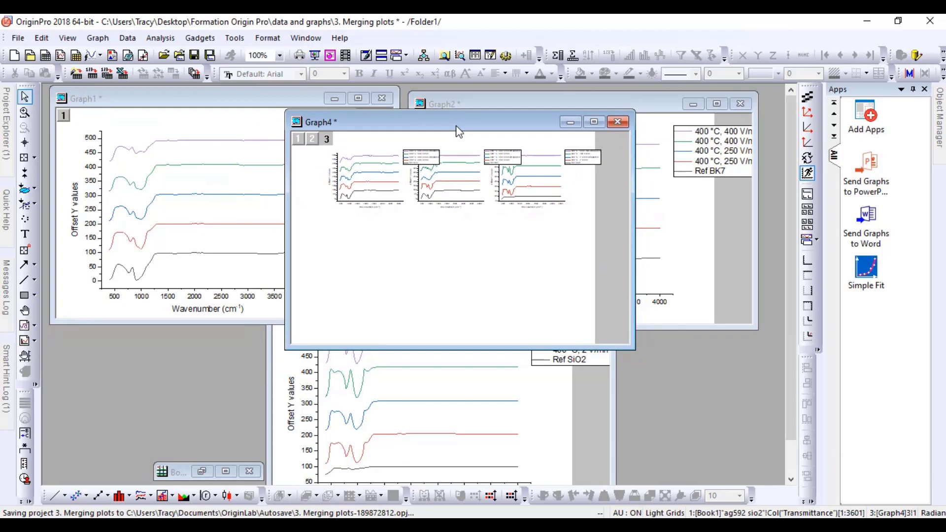
{"action": "left_click", "coordinate": [595, 128]}
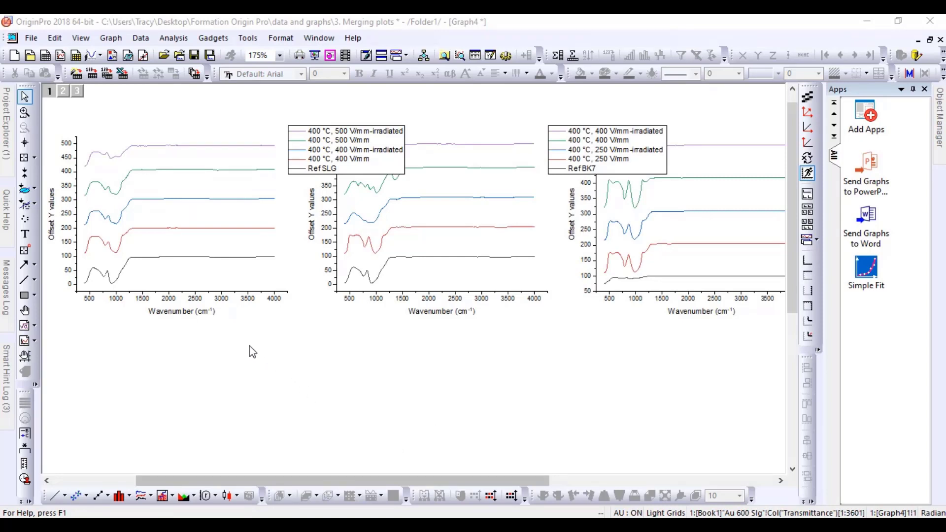
Add the opposite lines for both the vertical and horizontal directions of the first panel to close its frame.
{"action": "double_click", "coordinate": [224, 302]}
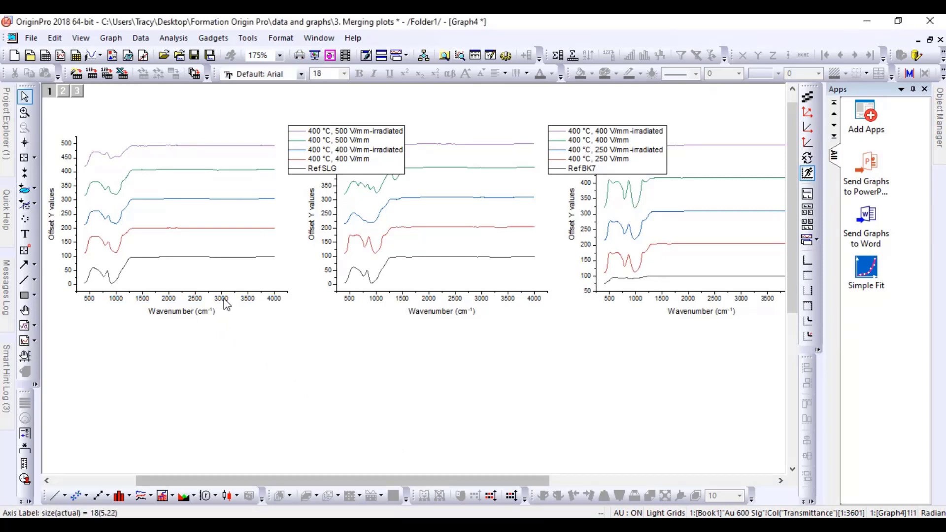
{"action": "left_click_drag", "start_coordinate": [617, 187], "coordinate": [503, 100]}
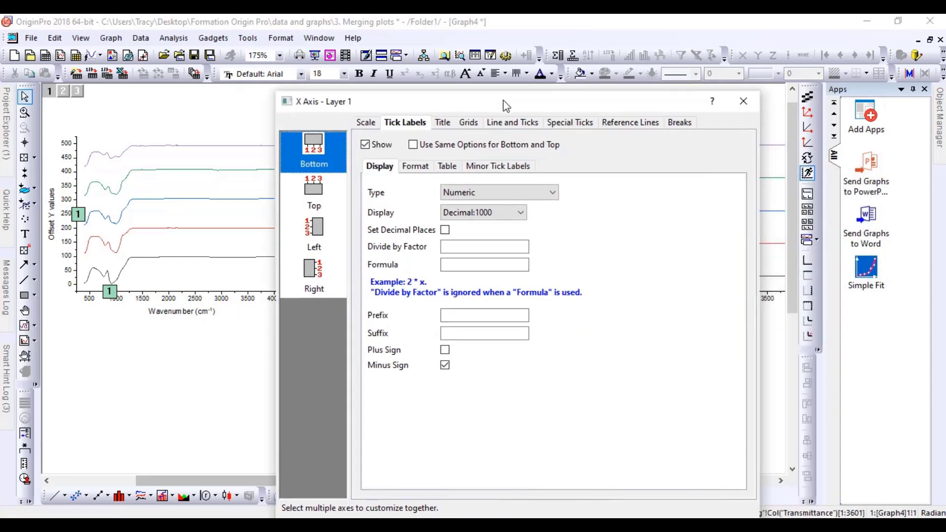
{"action": "left_click", "coordinate": [470, 126]}
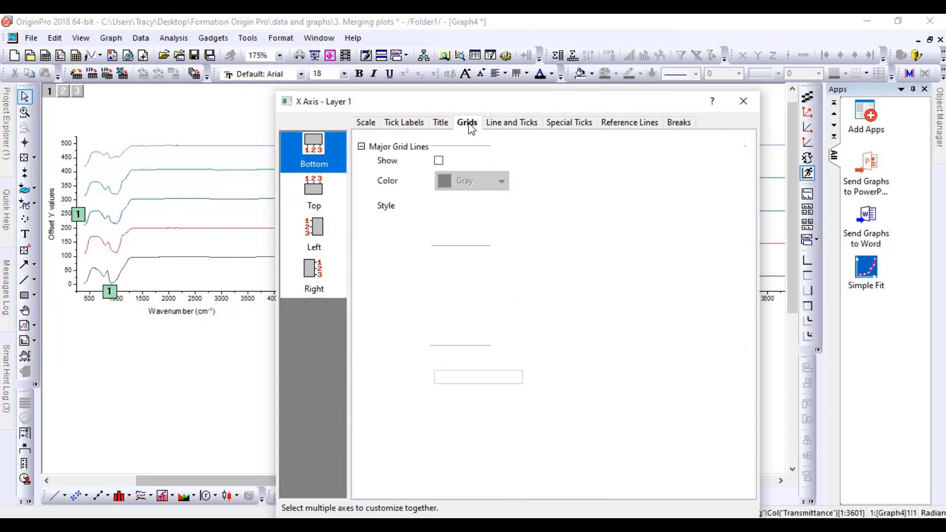
{"action": "left_click", "coordinate": [438, 360]}
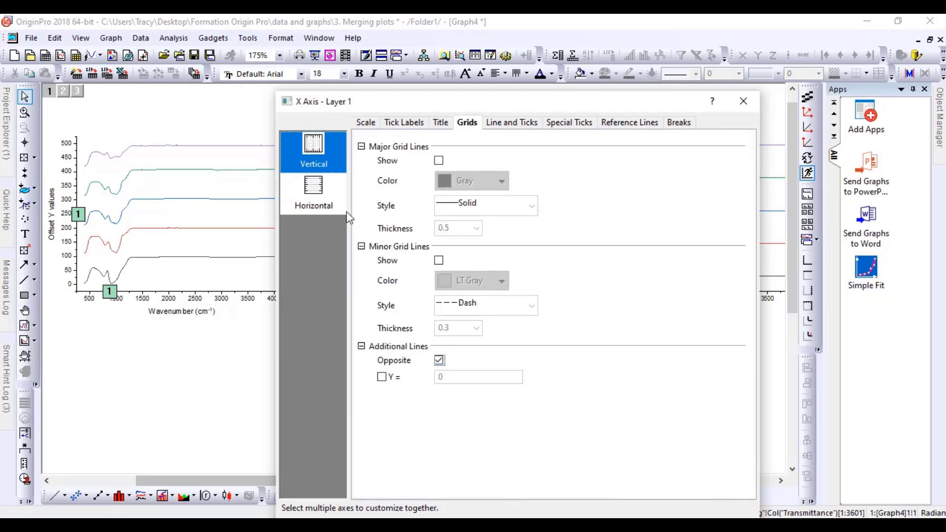
{"action": "left_click", "coordinate": [331, 196]}
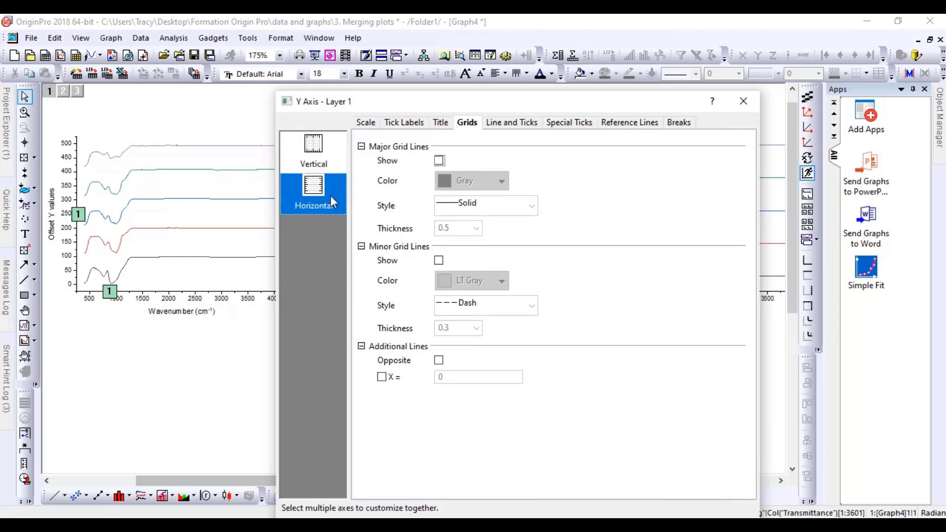
{"action": "left_click", "coordinate": [438, 360]}
{"action": "left_click_drag", "start_coordinate": [567, 103], "coordinate": [448, 20]}
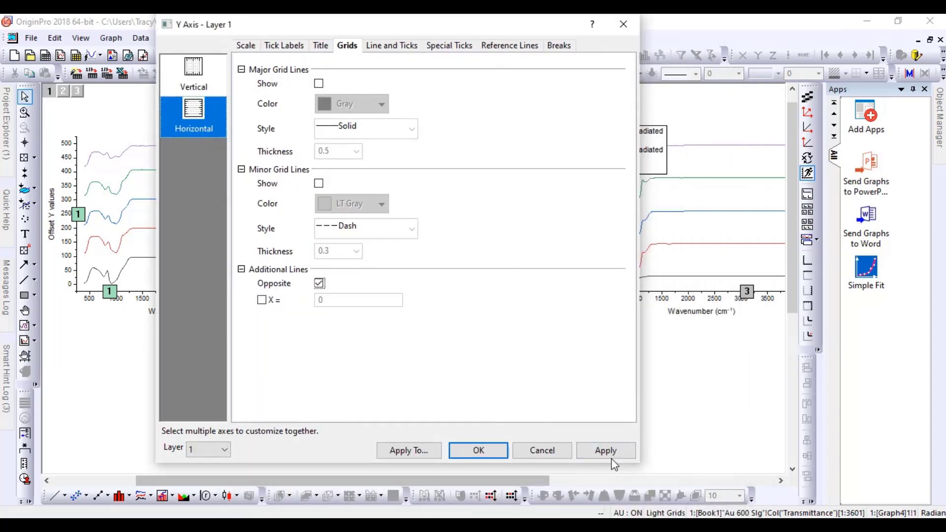
{"action": "left_click", "coordinate": [602, 451]}
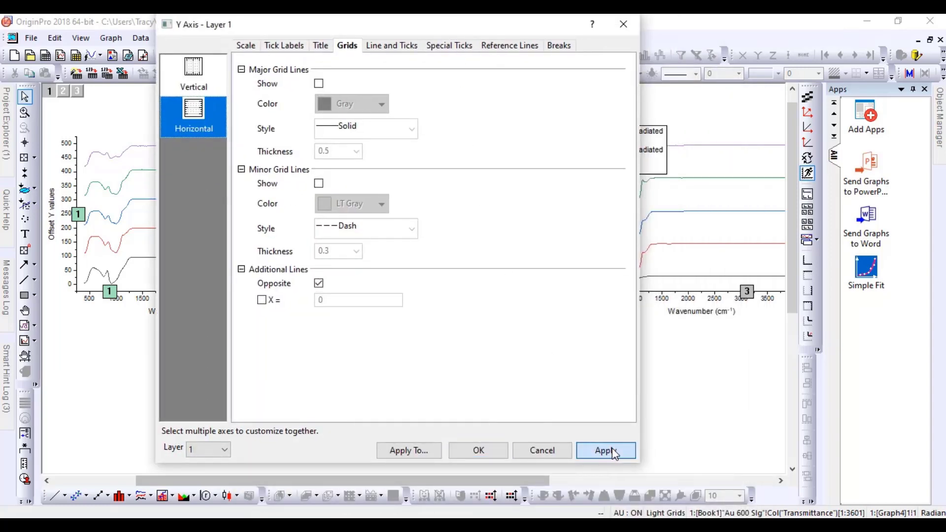
{"action": "left_click", "coordinate": [495, 447]}
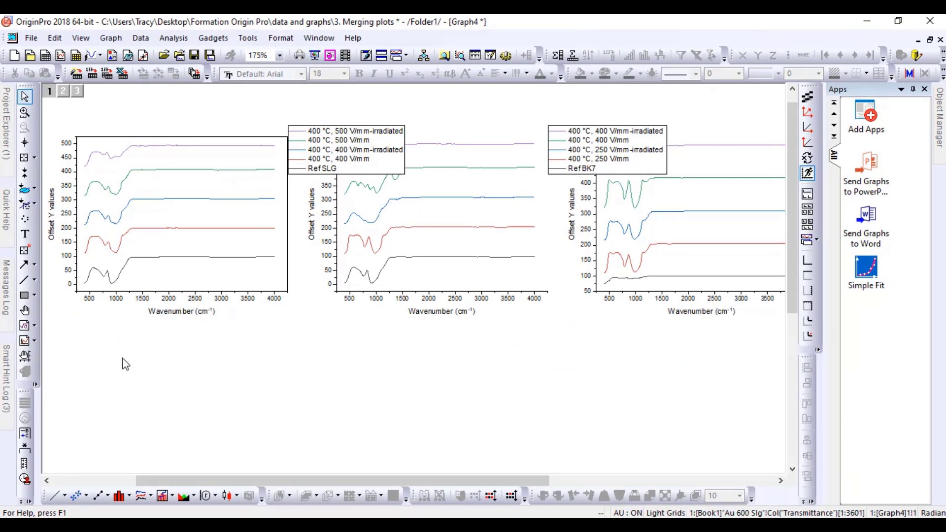
Set the first panel's horizontal axis scale to run from 400 to 4000.
{"action": "left_click", "coordinate": [114, 299]}
{"action": "double_click", "coordinate": [113, 298]}
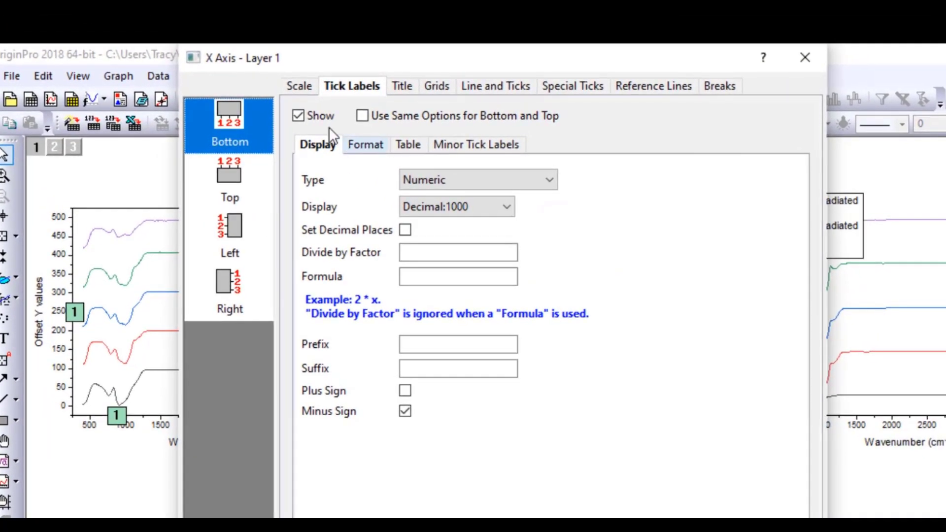
{"action": "left_click", "coordinate": [300, 86]}
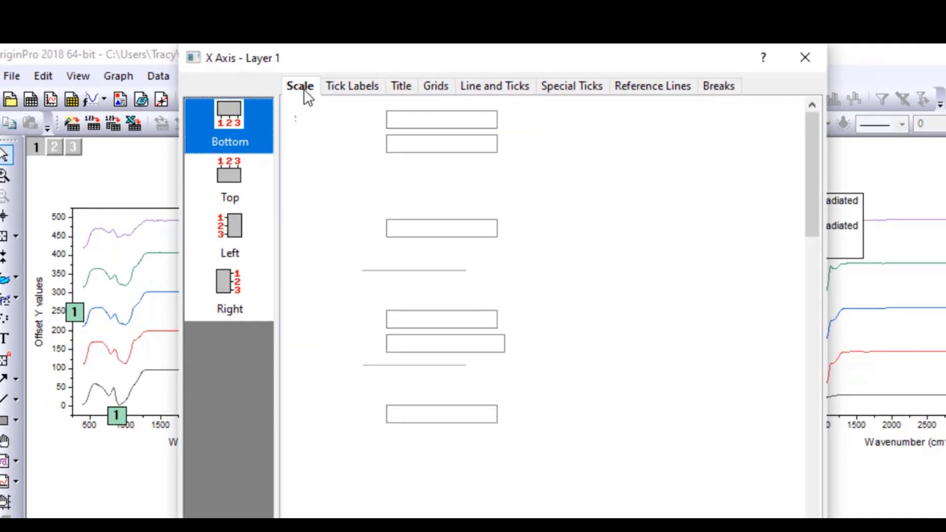
{"action": "double_click", "coordinate": [428, 120]}
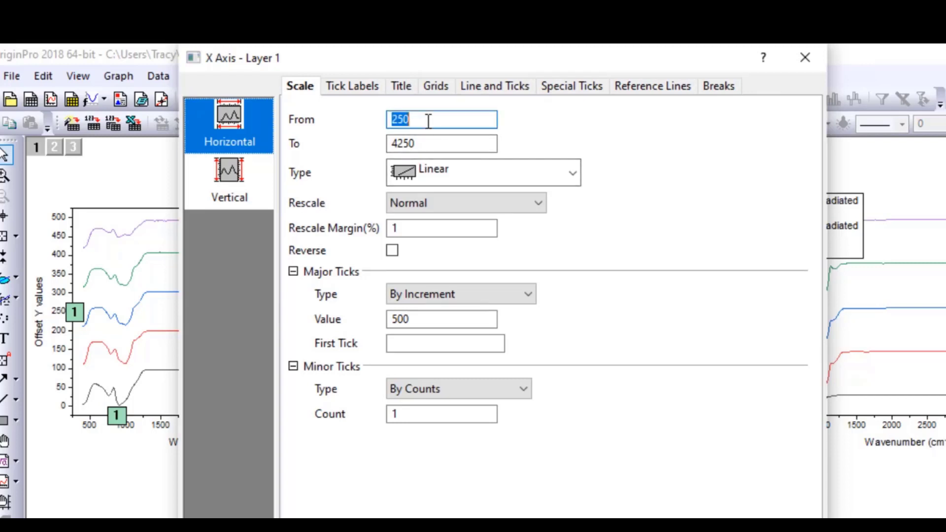
{"action": "key", "text": "BackSpace"}
{"action": "type", "text": "400"}
{"action": "left_click", "coordinate": [461, 145]}
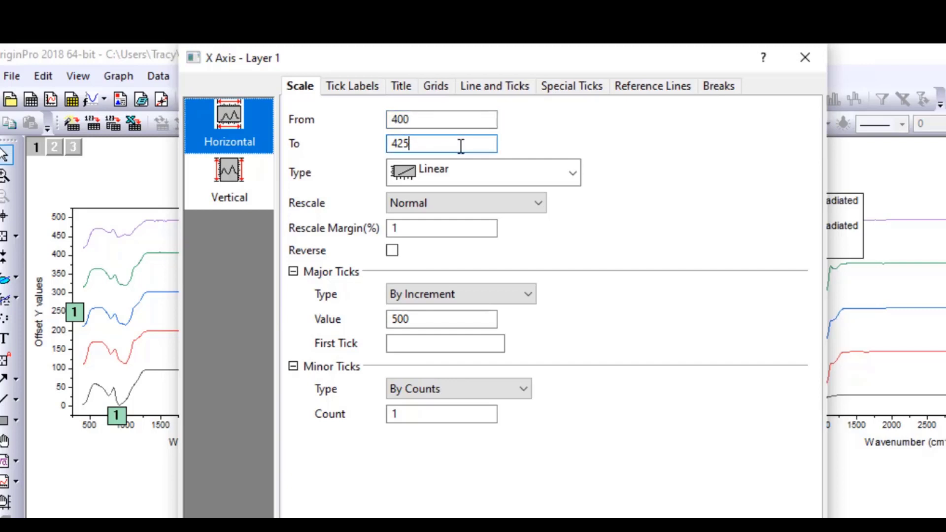
{"action": "key", "text": "BackSpace"}
{"action": "type", "text": "000"}
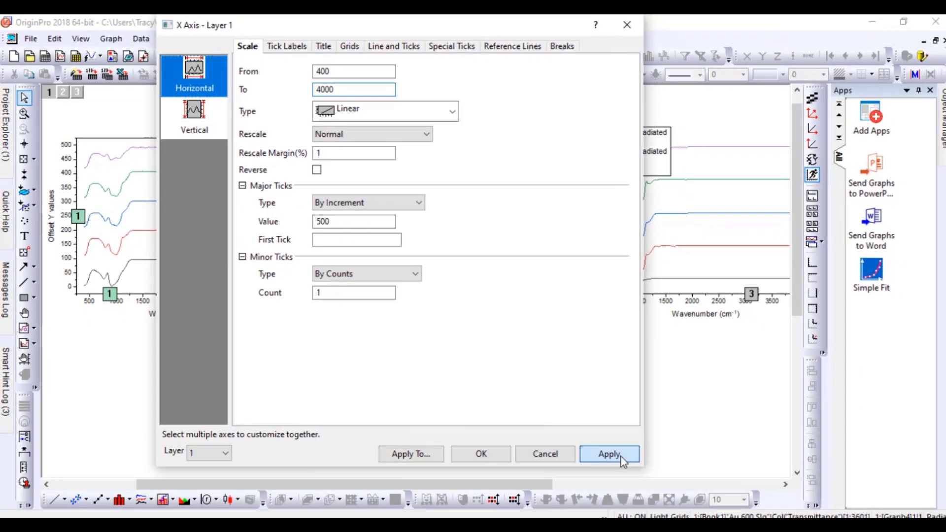
{"action": "left_click", "coordinate": [620, 455]}
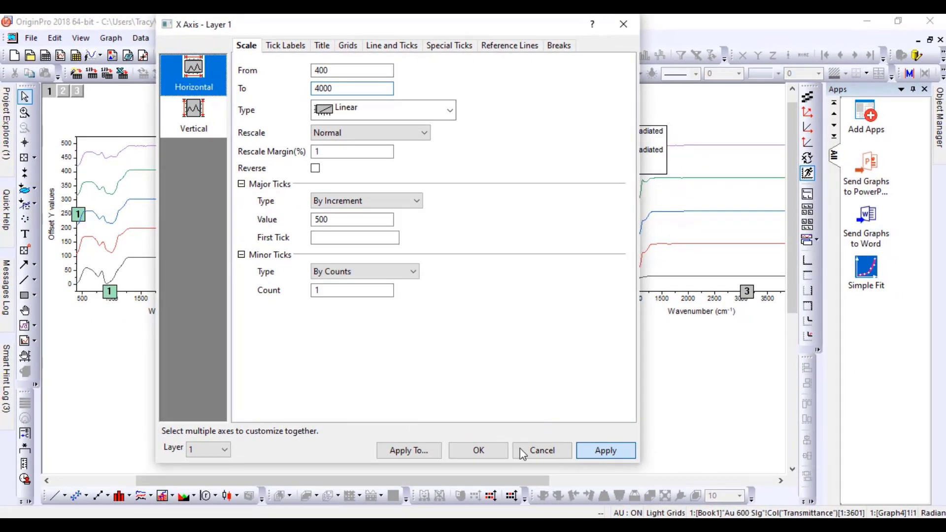
{"action": "left_click", "coordinate": [486, 454]}
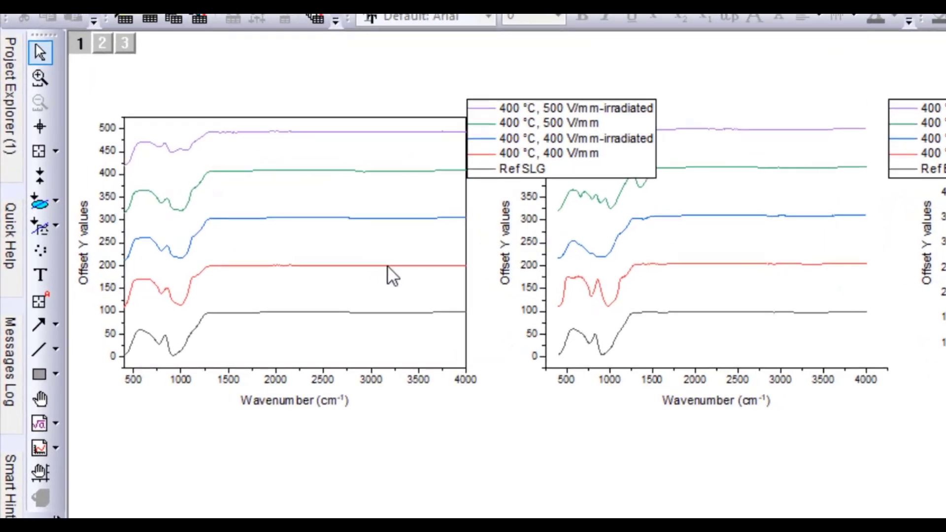
Set the line width of all grouped curves in the first panel to 3.
{"action": "left_click", "coordinate": [387, 265]}
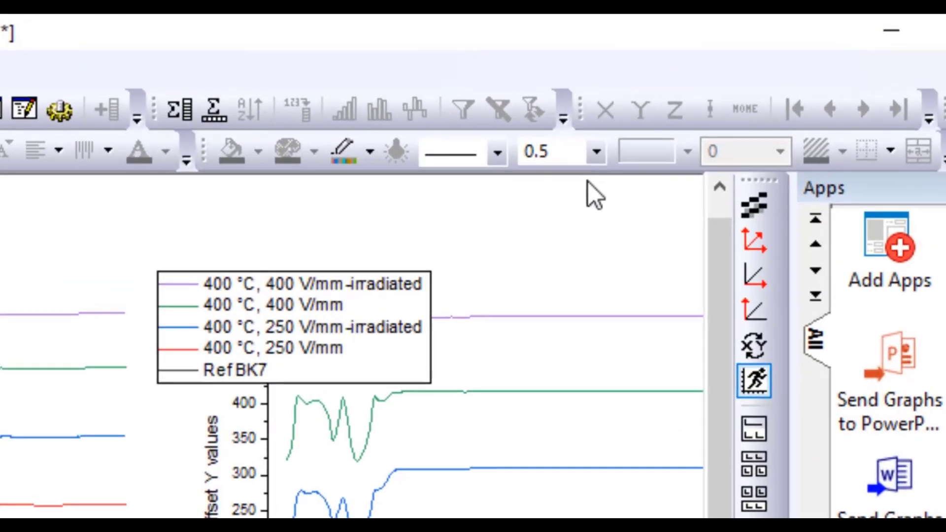
{"action": "left_click", "coordinate": [699, 96]}
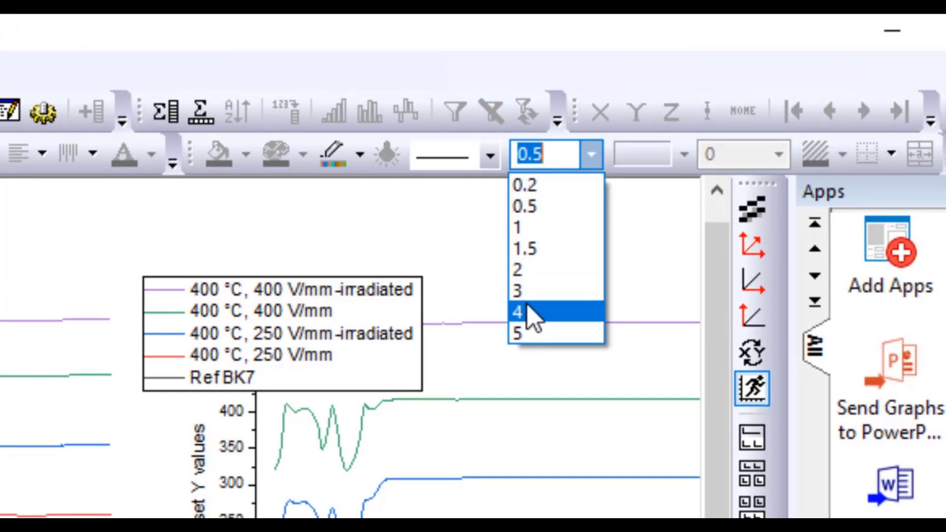
{"action": "left_click", "coordinate": [536, 294]}
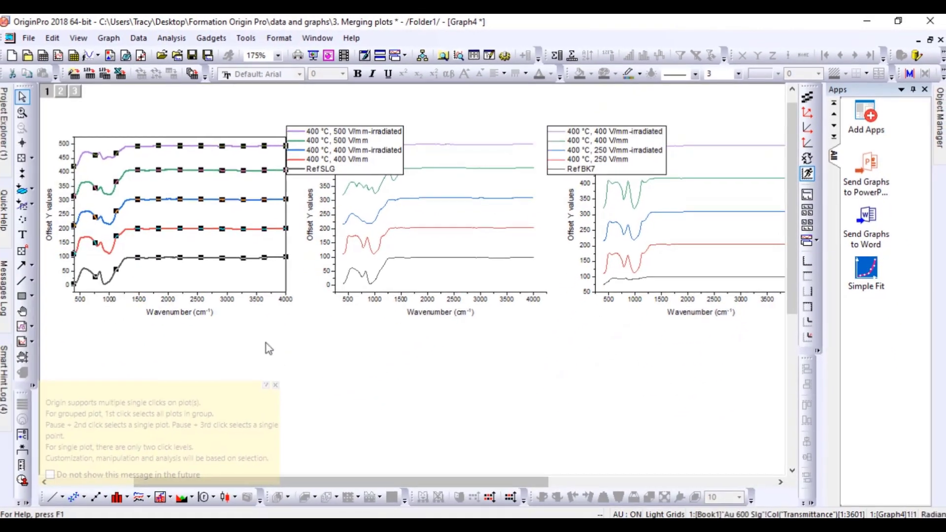
{"action": "left_click", "coordinate": [260, 343]}
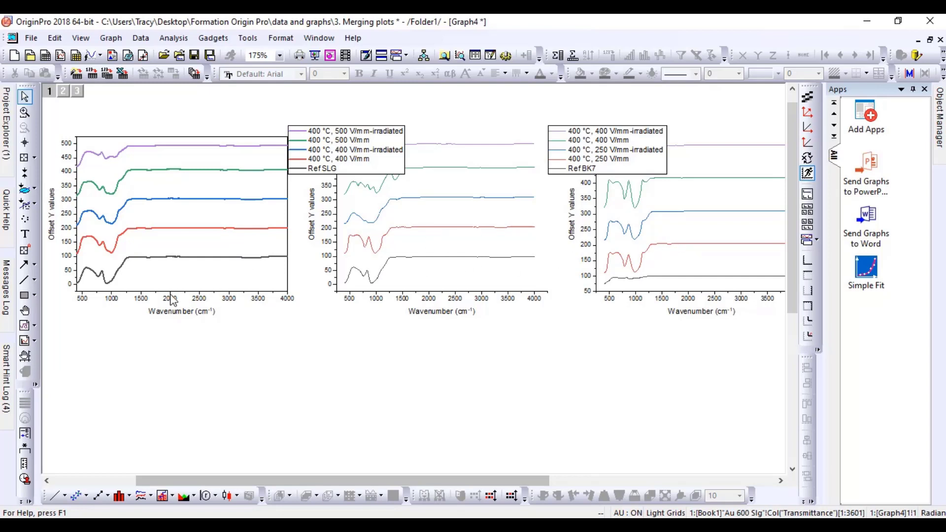
Copy the first panel's Scales format and paste it onto the second and third panels.
{"action": "left_click", "coordinate": [122, 141]}
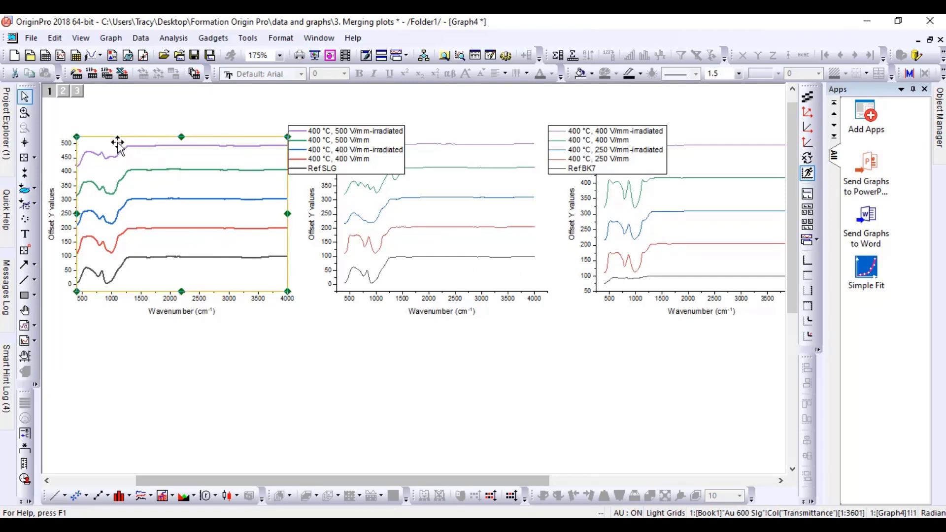
{"action": "right_click", "coordinate": [119, 143]}
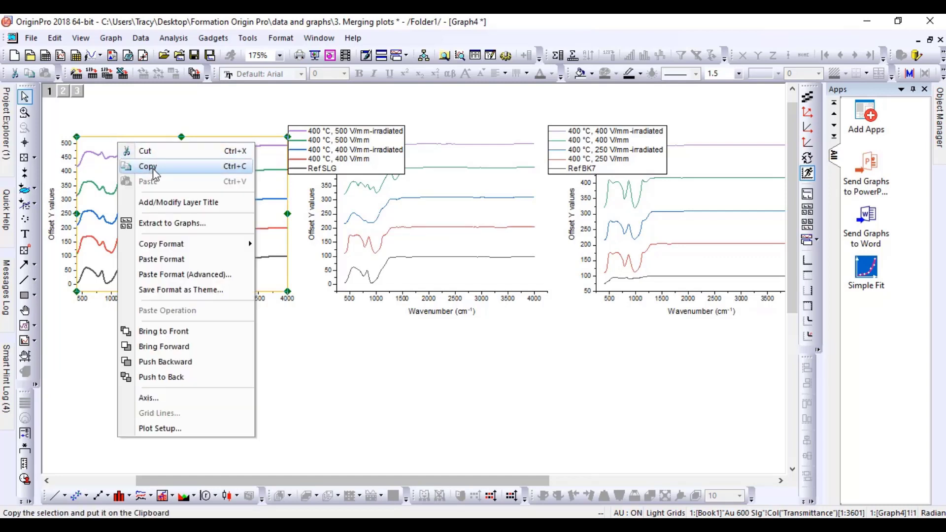
{"action": "mouse_move", "coordinate": [181, 245]}
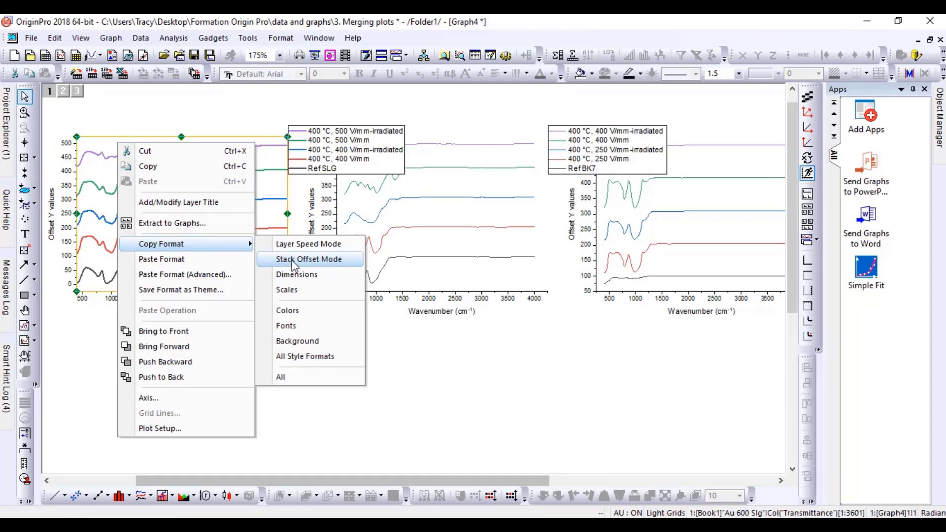
{"action": "left_click", "coordinate": [301, 295]}
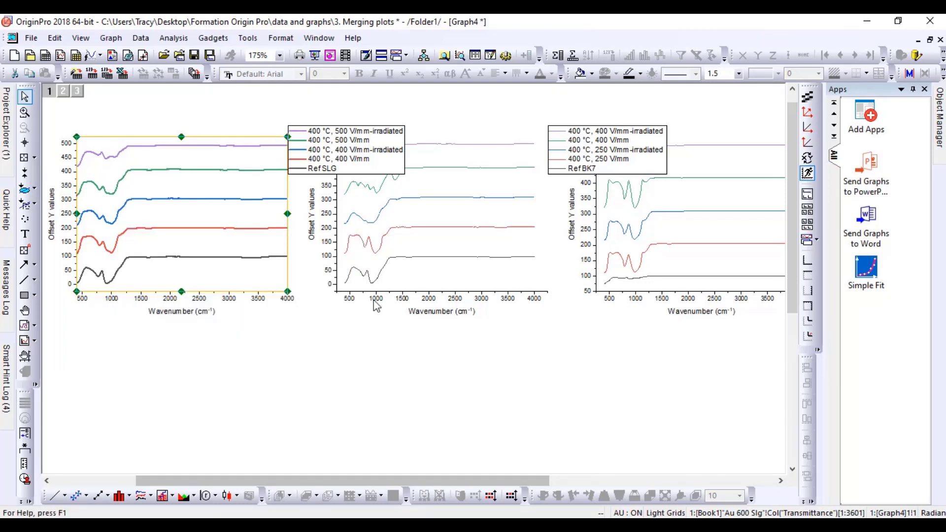
{"action": "left_click", "coordinate": [413, 288]}
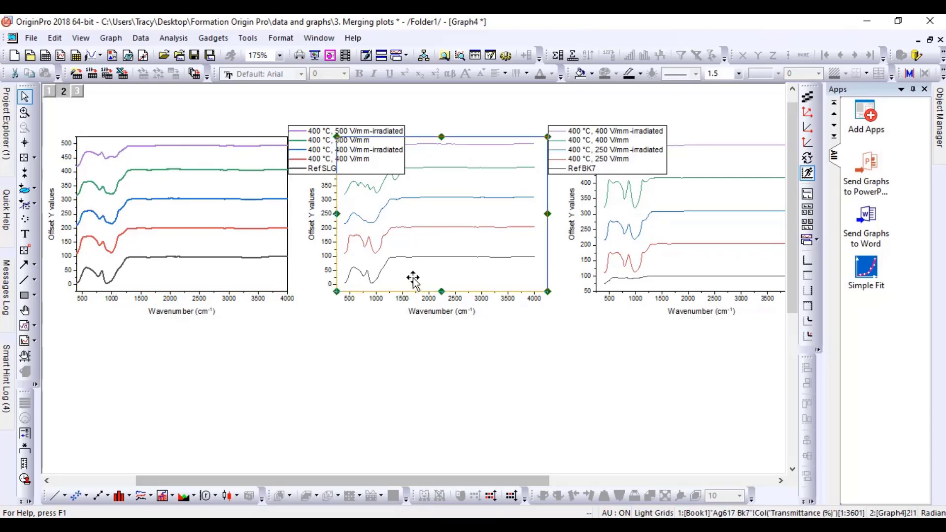
{"action": "right_click", "coordinate": [411, 282]}
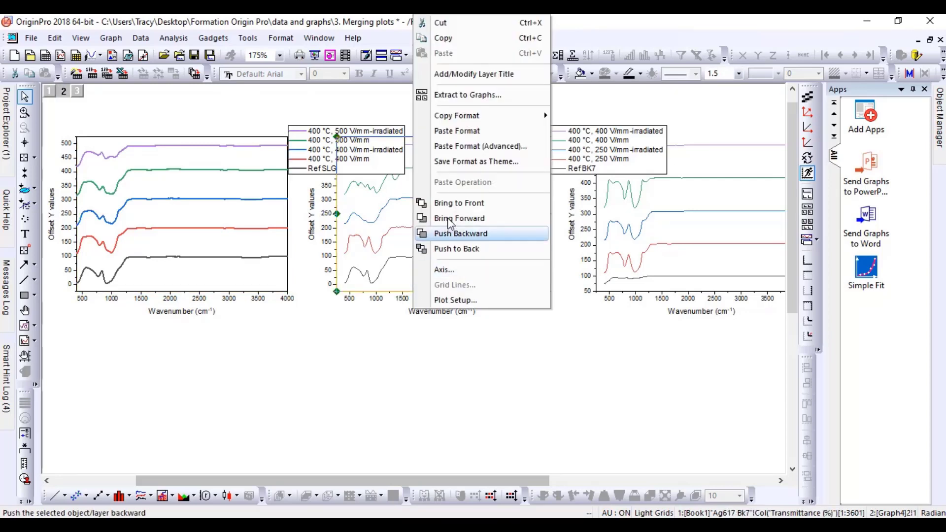
{"action": "left_click", "coordinate": [463, 132]}
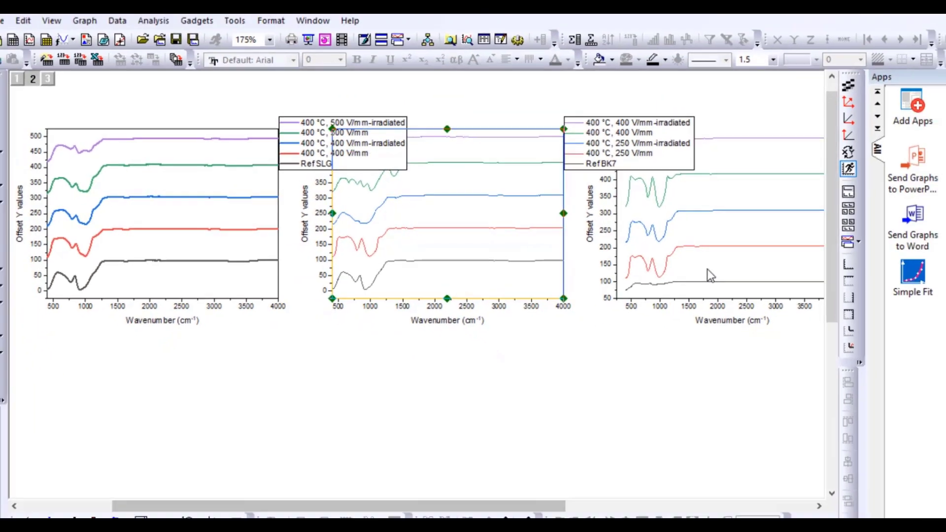
{"action": "left_click", "coordinate": [839, 288]}
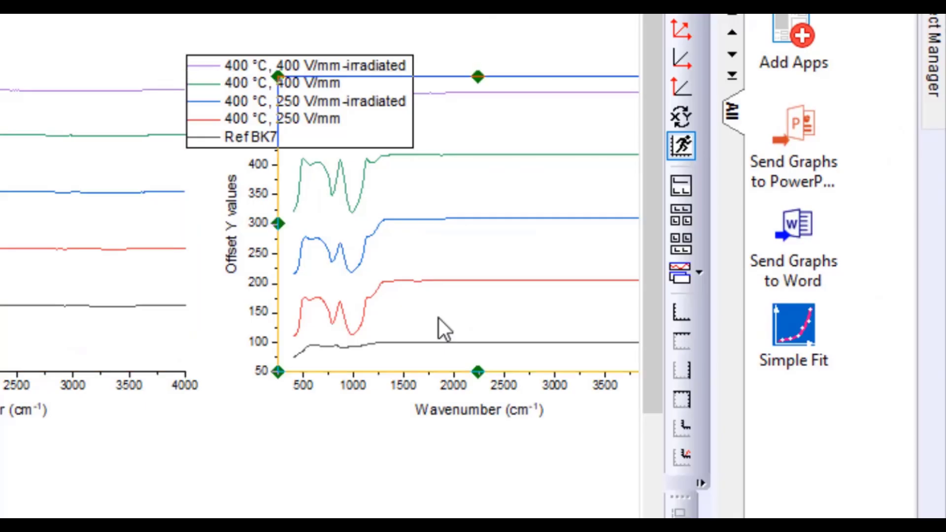
{"action": "right_click", "coordinate": [439, 319]}
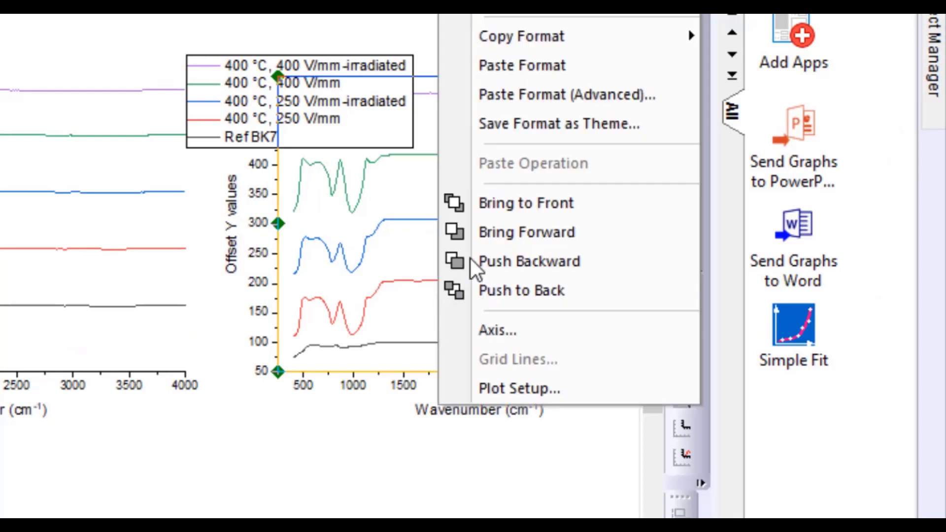
{"action": "left_click", "coordinate": [515, 64]}
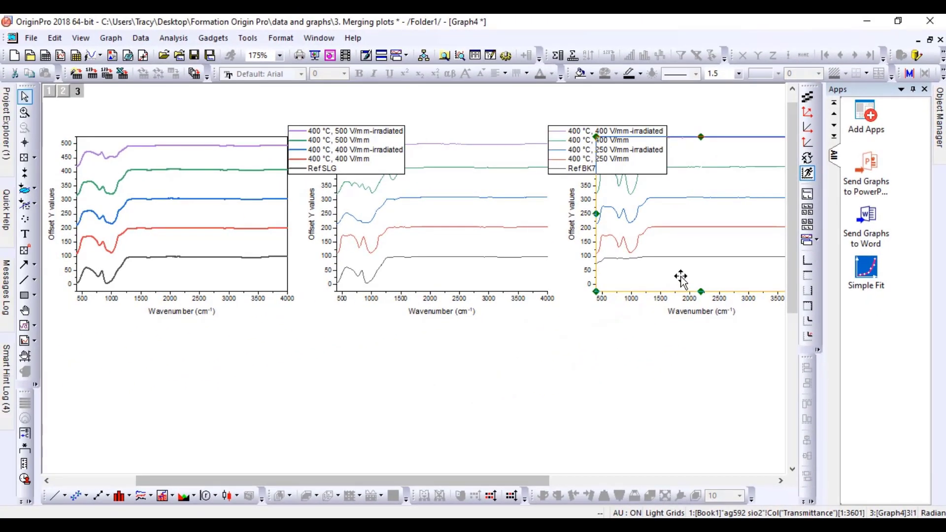
Copy All Style Formats from the first panel and paste them onto the second and third panels.
{"action": "left_click", "coordinate": [200, 244]}
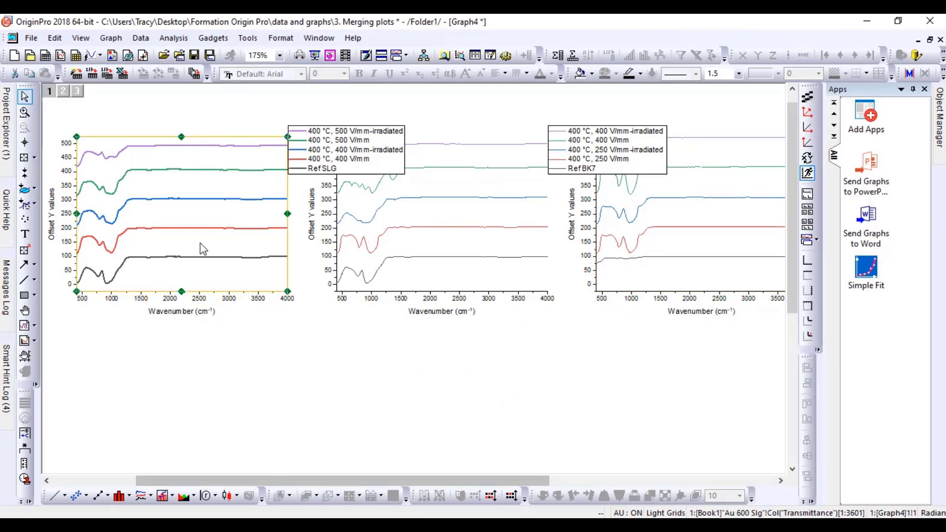
{"action": "right_click", "coordinate": [200, 243]}
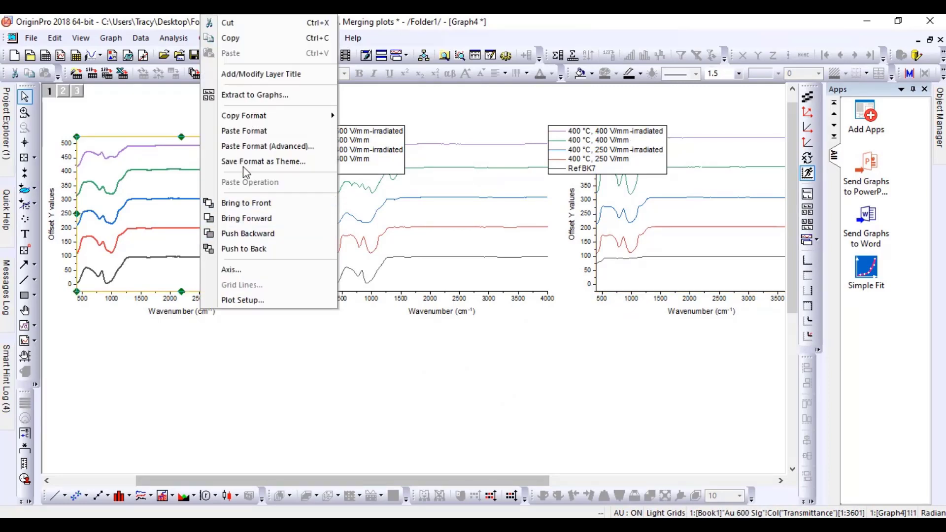
{"action": "mouse_move", "coordinate": [326, 119]}
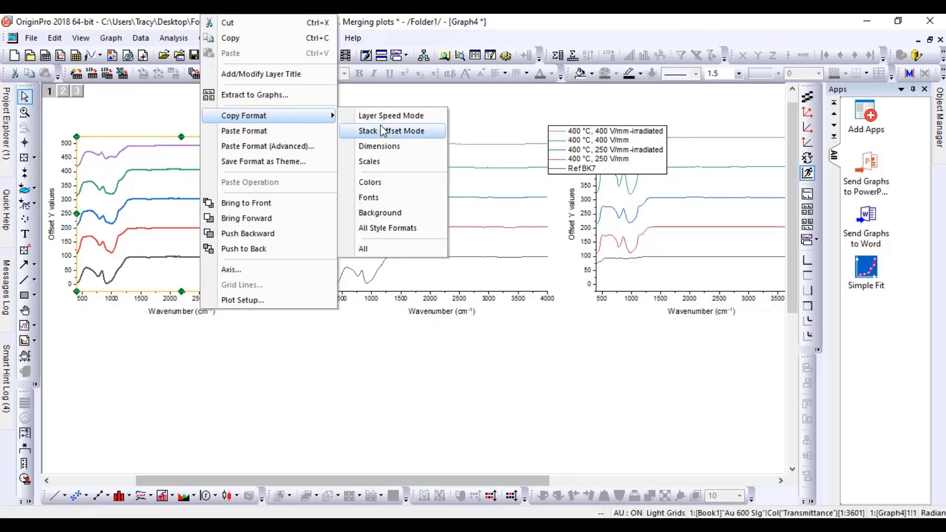
{"action": "left_click", "coordinate": [391, 230]}
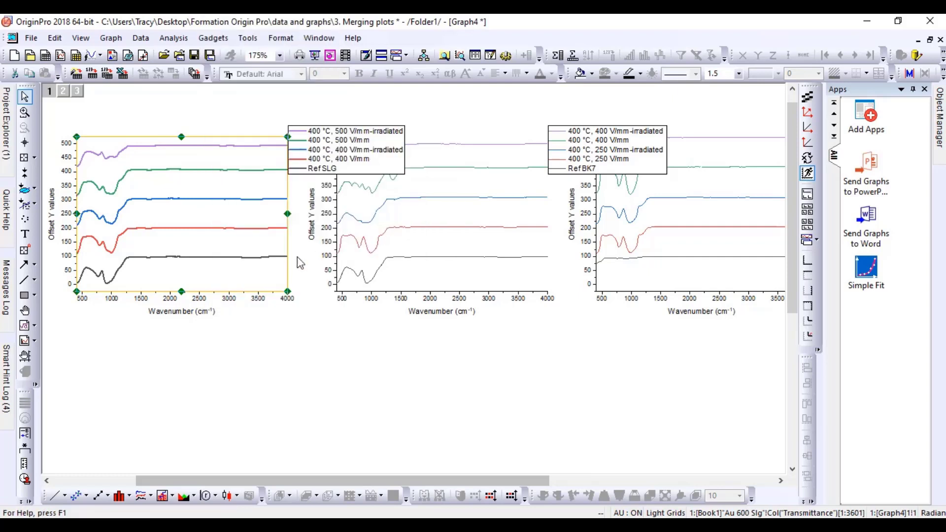
{"action": "left_click", "coordinate": [462, 214]}
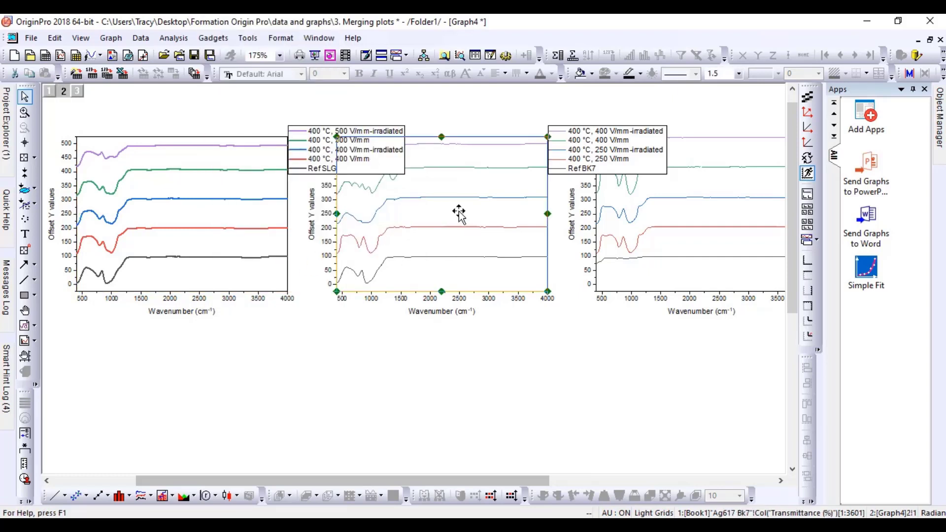
{"action": "right_click", "coordinate": [459, 211]}
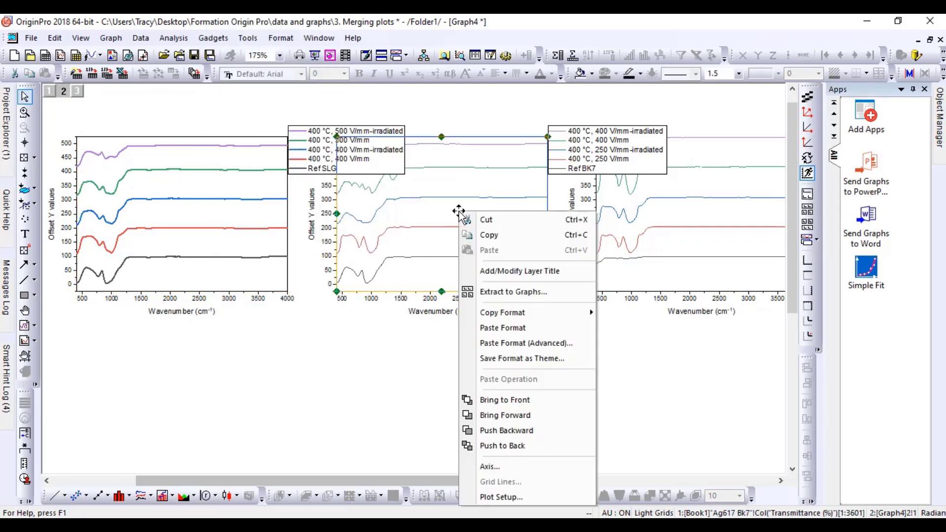
{"action": "left_click", "coordinate": [502, 328]}
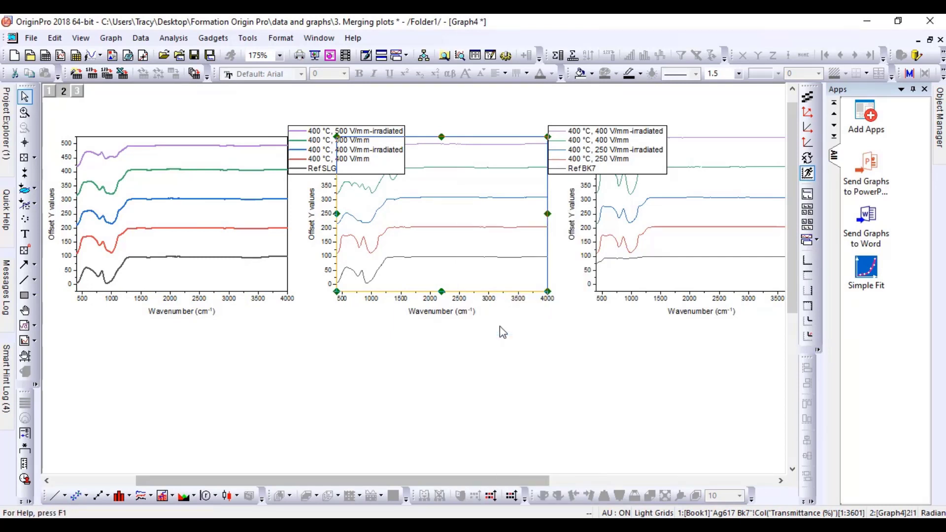
{"action": "left_click", "coordinate": [698, 224]}
{"action": "right_click", "coordinate": [697, 222]}
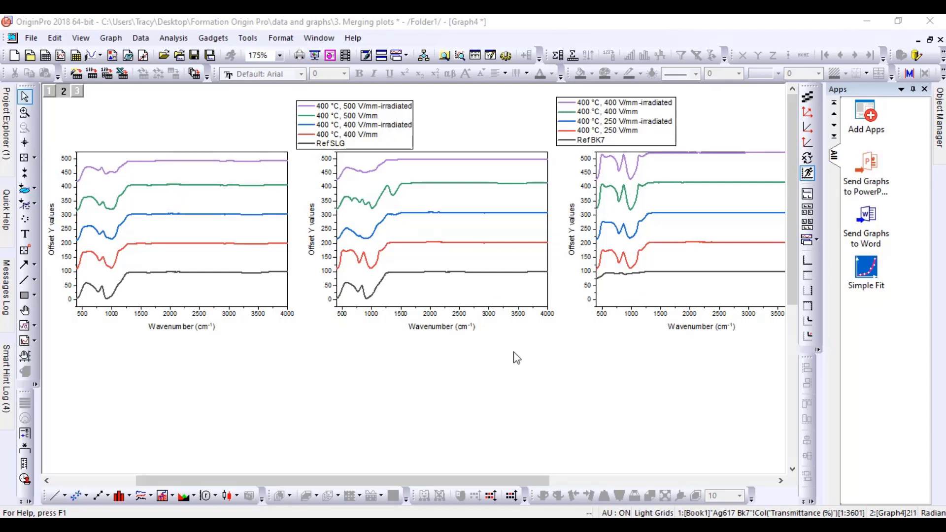
Delete the "Offset Y values" title and the vertical axis tick labels of the second panel.
{"action": "left_click", "coordinate": [312, 250]}
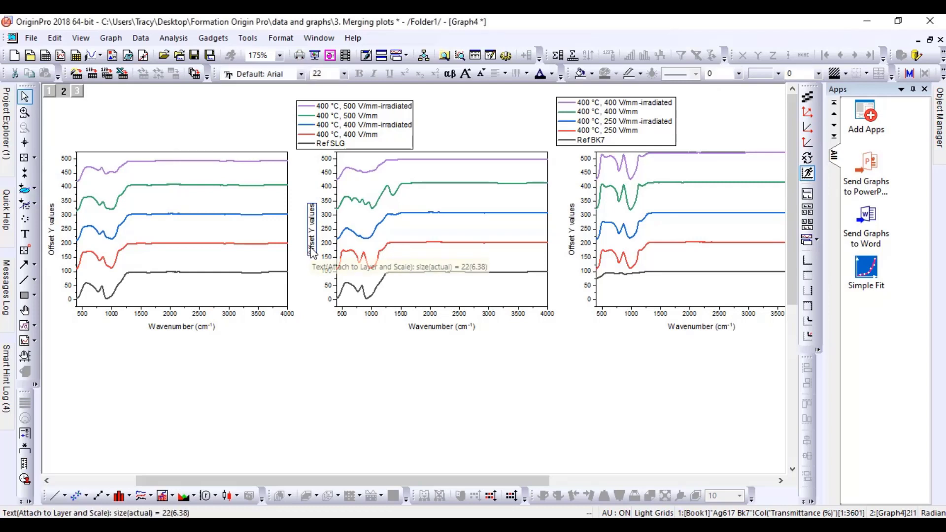
{"action": "key", "text": "Delete"}
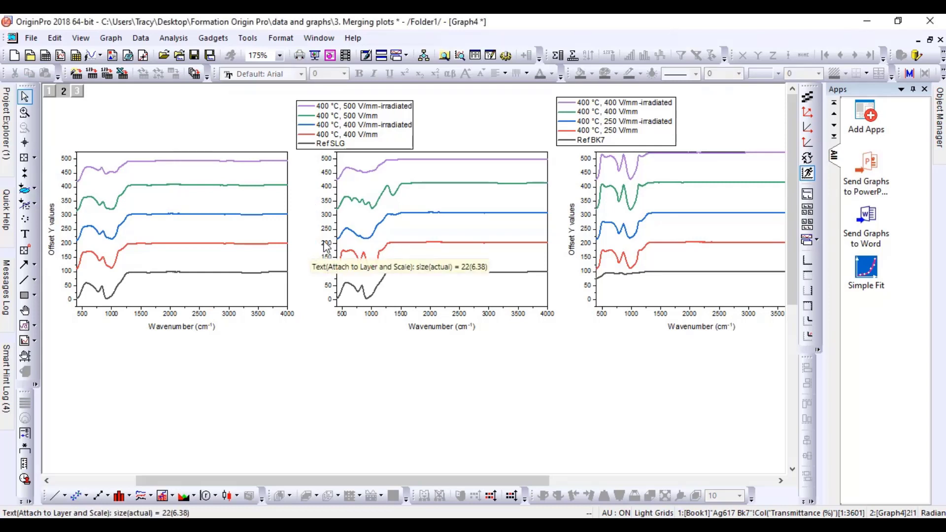
{"action": "left_click", "coordinate": [325, 249]}
{"action": "key", "text": "Delete"}
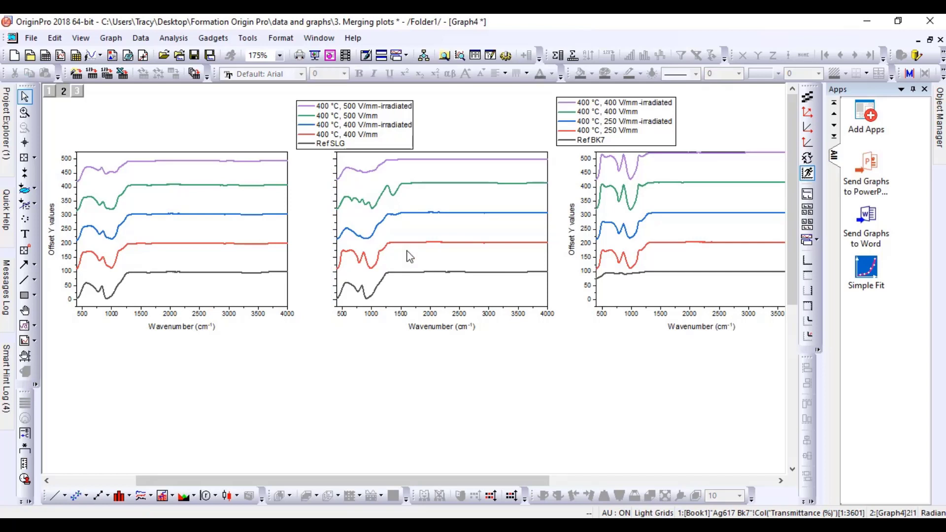
Delete the "Offset Y values" title and the vertical axis tick labels of the third panel.
{"action": "left_click", "coordinate": [577, 241]}
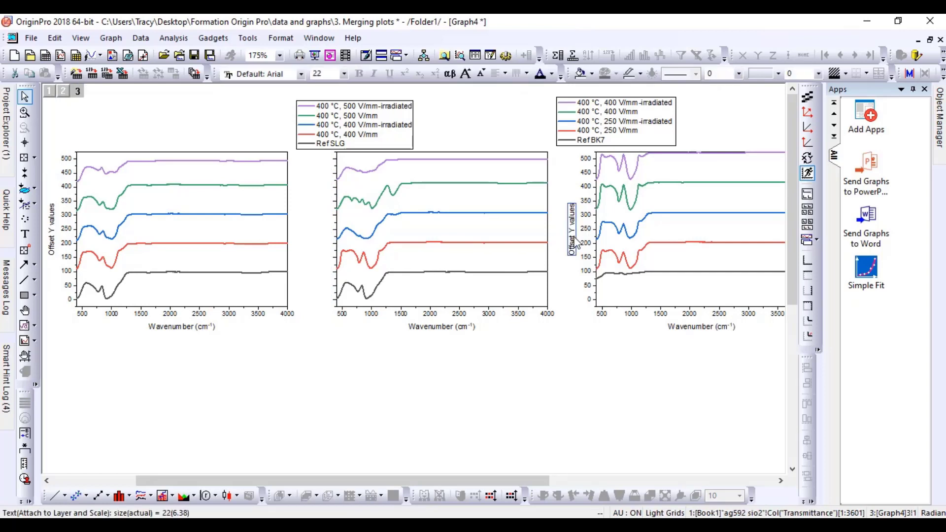
{"action": "key", "text": "Delete"}
{"action": "left_click", "coordinate": [586, 246]}
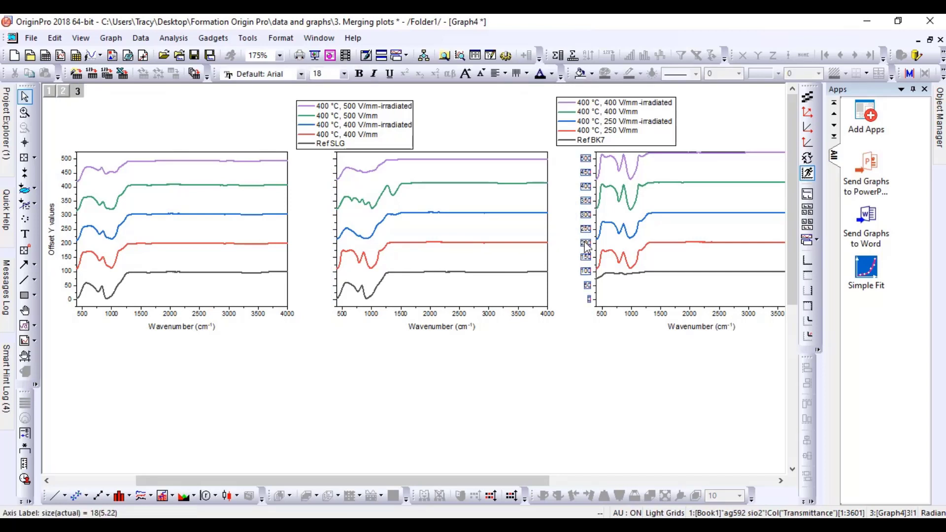
{"action": "key", "text": "Delete"}
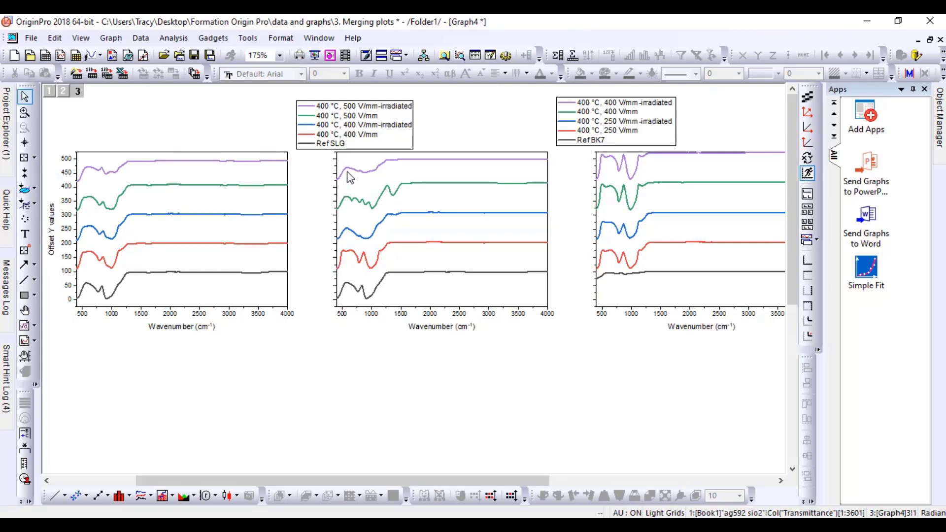
Set both the major and minor tick styles of the second panel's left axis to None.
{"action": "double_click", "coordinate": [339, 292]}
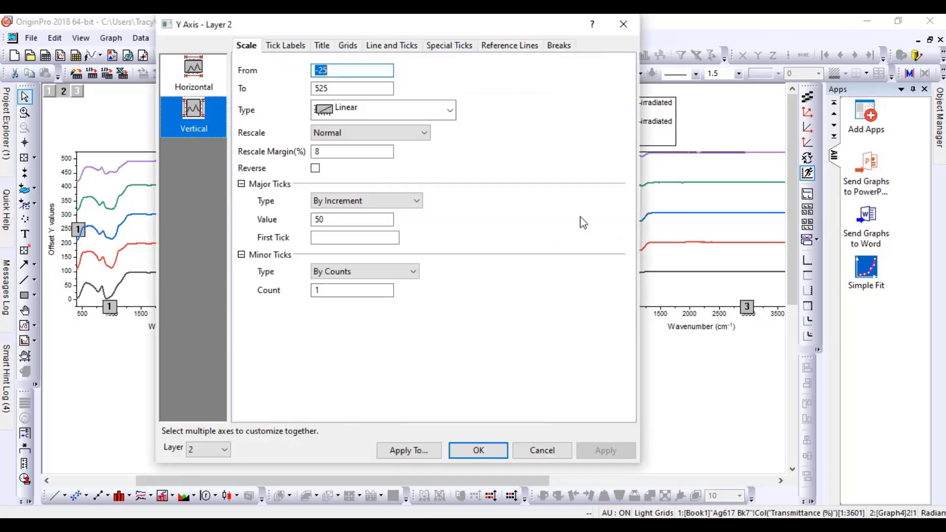
{"action": "left_click", "coordinate": [394, 48]}
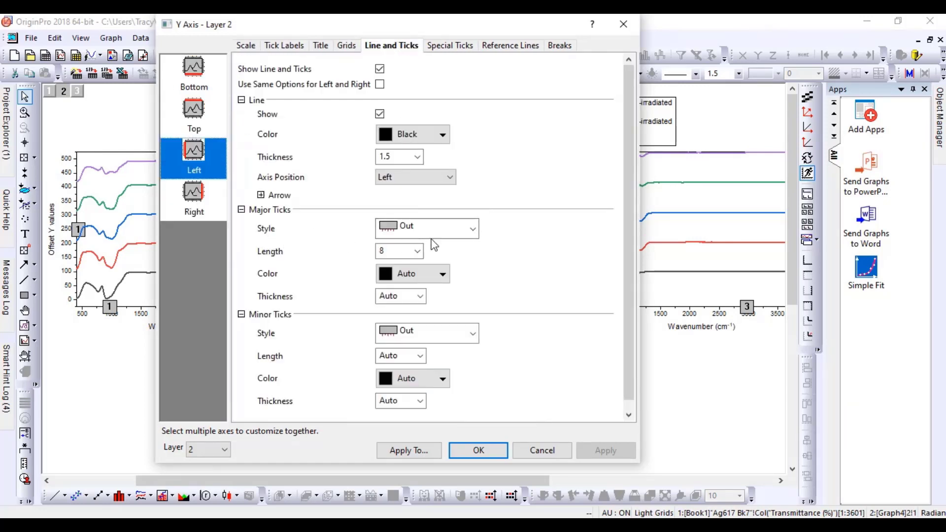
{"action": "left_click", "coordinate": [431, 237]}
{"action": "left_click", "coordinate": [418, 299]}
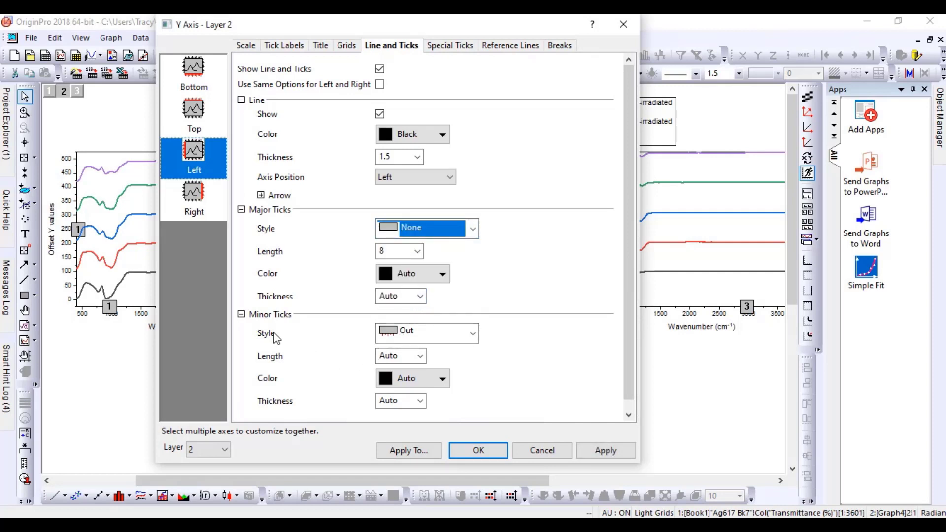
{"action": "left_click", "coordinate": [390, 337]}
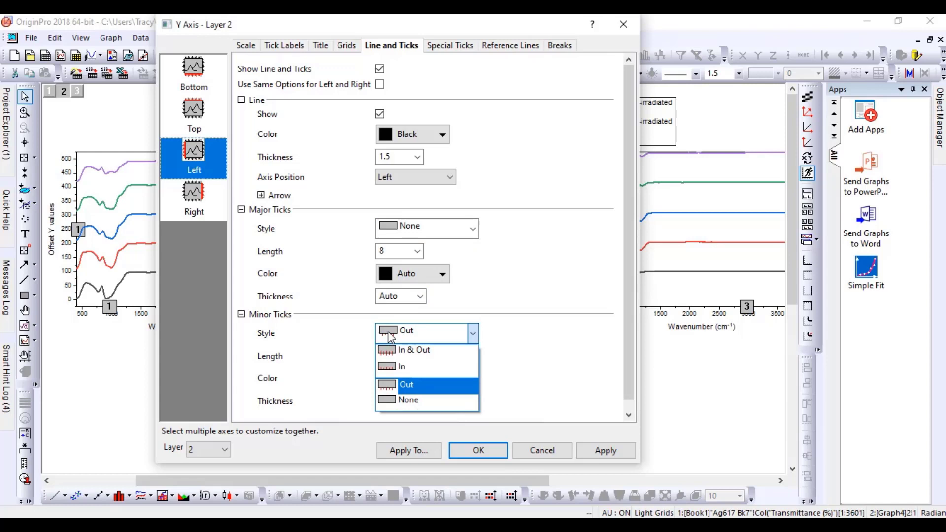
{"action": "left_click", "coordinate": [413, 400]}
{"action": "left_click", "coordinate": [600, 452]}
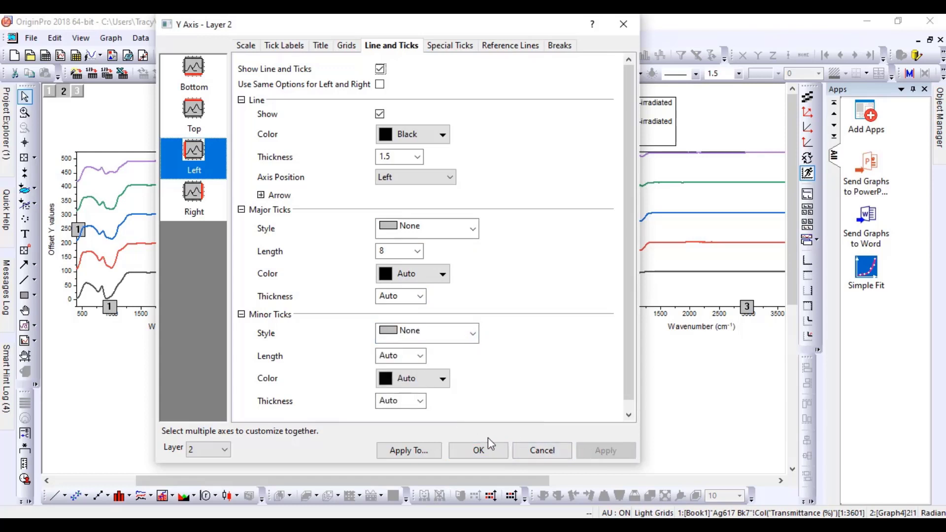
{"action": "left_click", "coordinate": [477, 450]}
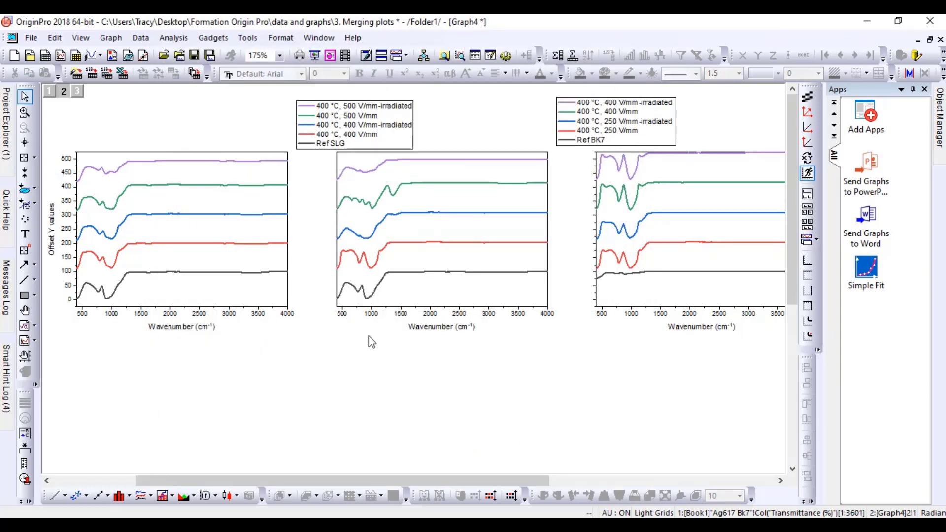
Copy all formats from the second panel and paste them onto the third panel.
{"action": "left_click", "coordinate": [483, 289]}
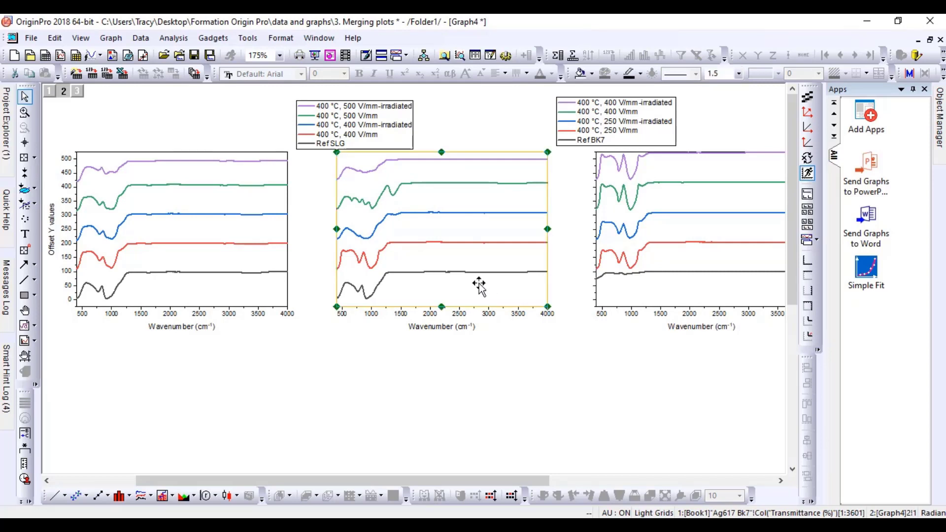
{"action": "right_click", "coordinate": [476, 289]}
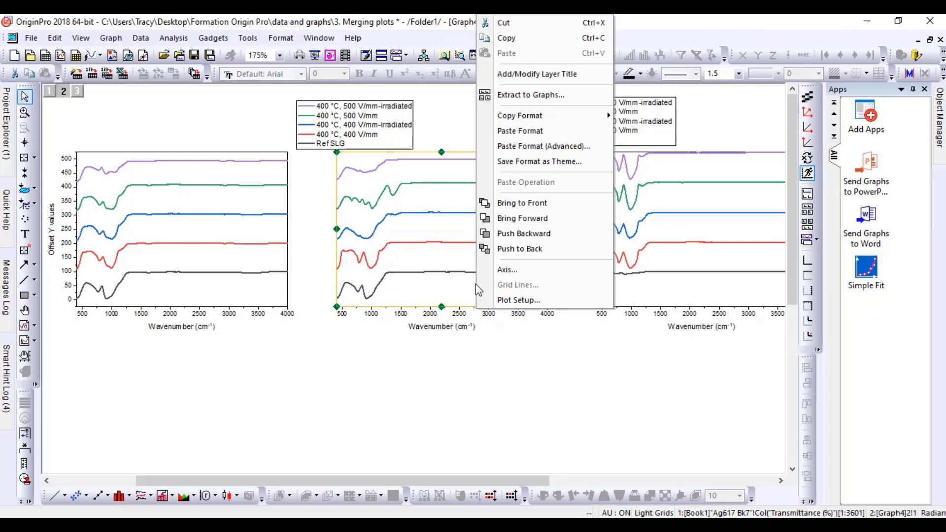
{"action": "mouse_move", "coordinate": [559, 122]}
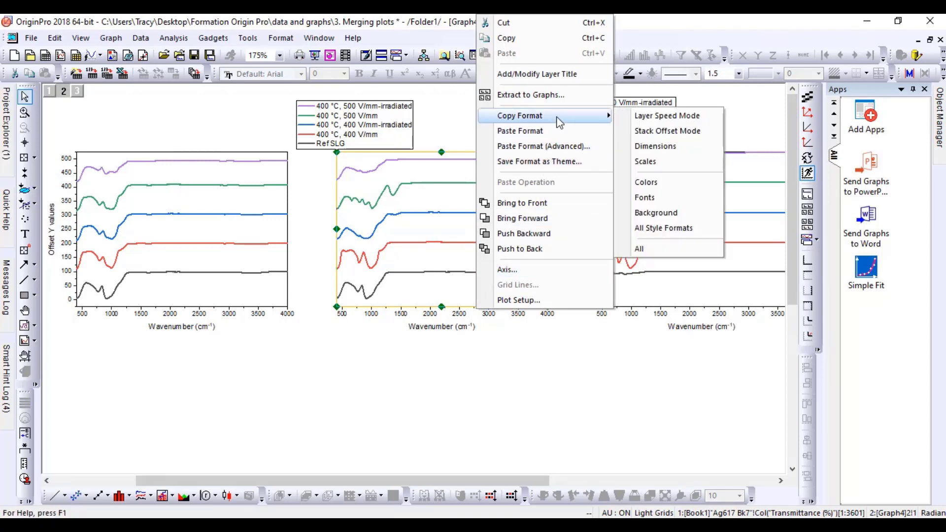
{"action": "left_click", "coordinate": [639, 248]}
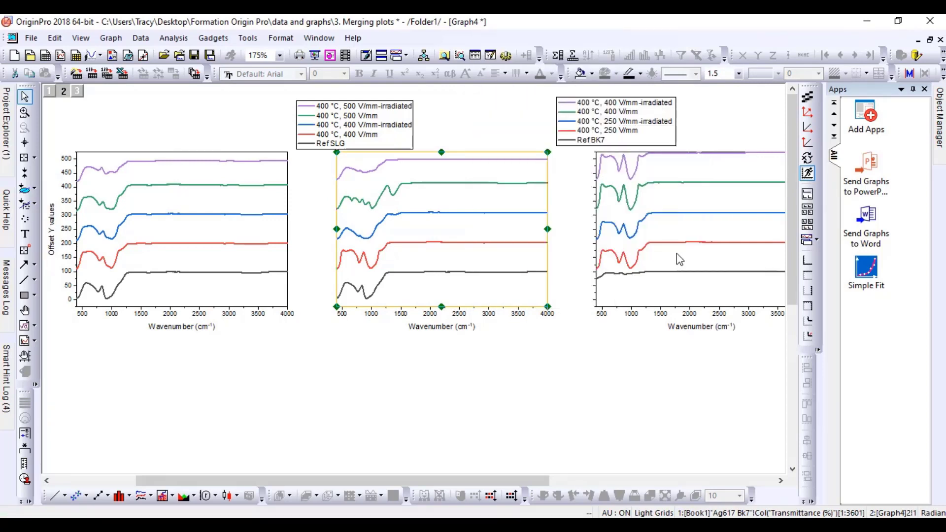
{"action": "left_click", "coordinate": [676, 253]}
{"action": "right_click", "coordinate": [676, 253]}
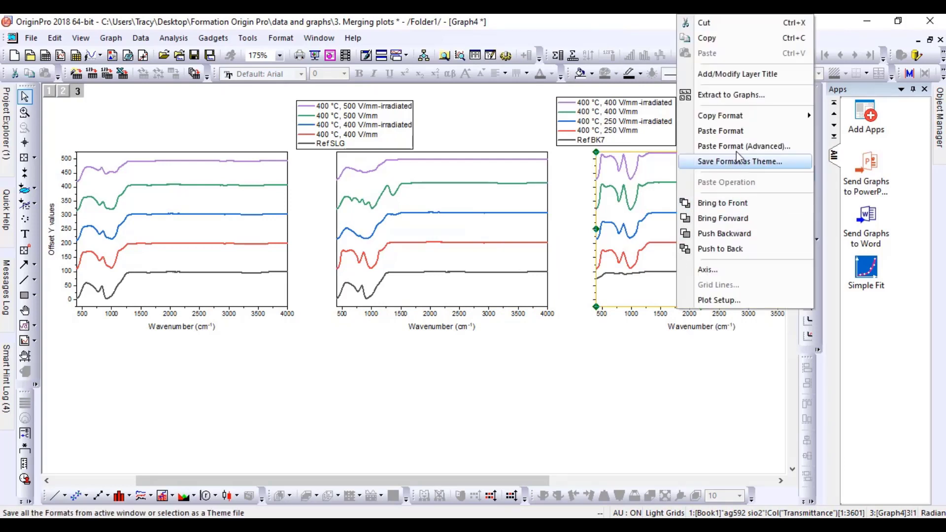
{"action": "left_click", "coordinate": [734, 131]}
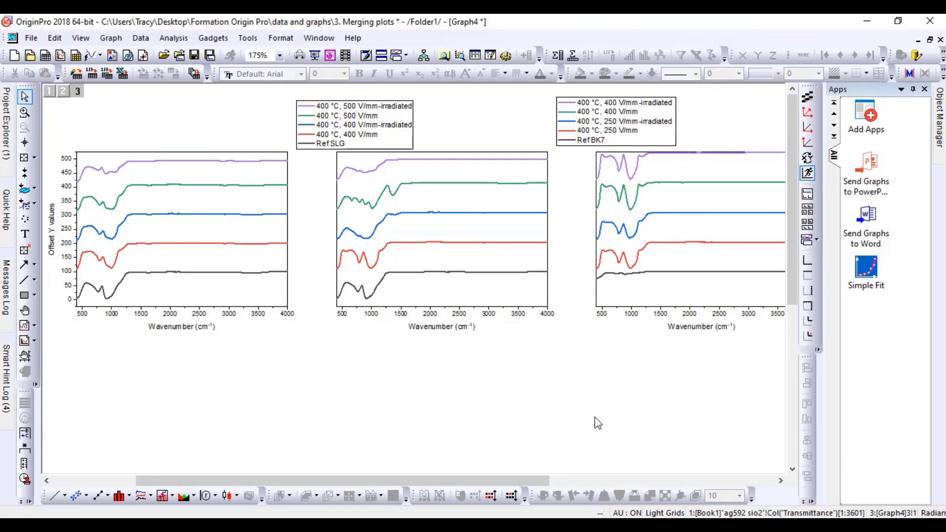
Move the second panel against the first panel so that their shared vertical edges touch without a gap.
{"action": "left_click", "coordinate": [512, 293]}
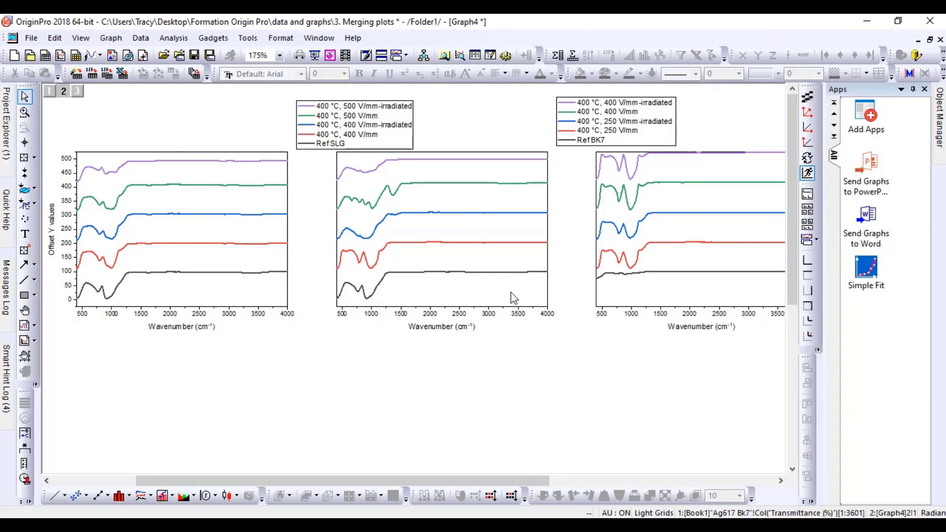
{"action": "left_click", "coordinate": [510, 290]}
{"action": "left_click_drag", "start_coordinate": [509, 289], "coordinate": [461, 289]}
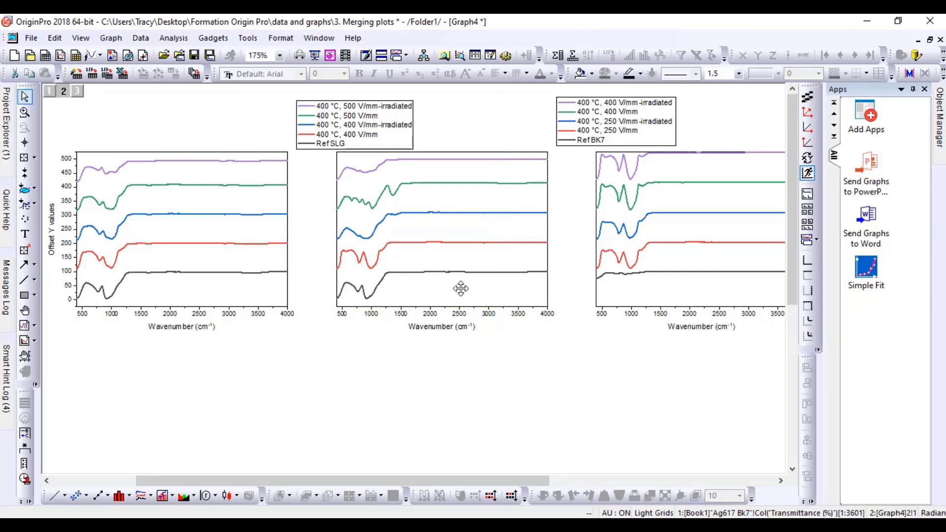
{"action": "left_click", "coordinate": [523, 370]}
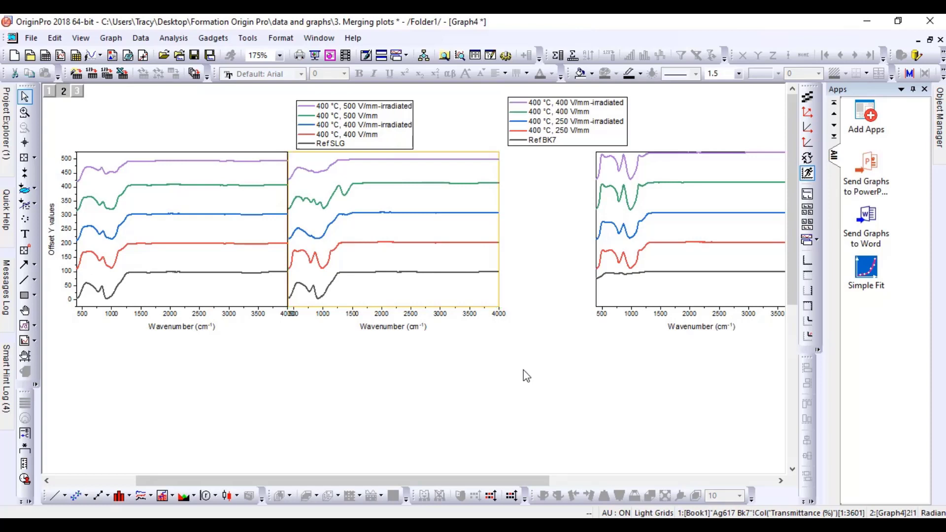
Move the third panel against the second panel's outer edge, aligned with the other two panels.
{"action": "left_click", "coordinate": [662, 293]}
{"action": "left_click_drag", "start_coordinate": [671, 291], "coordinate": [575, 290]}
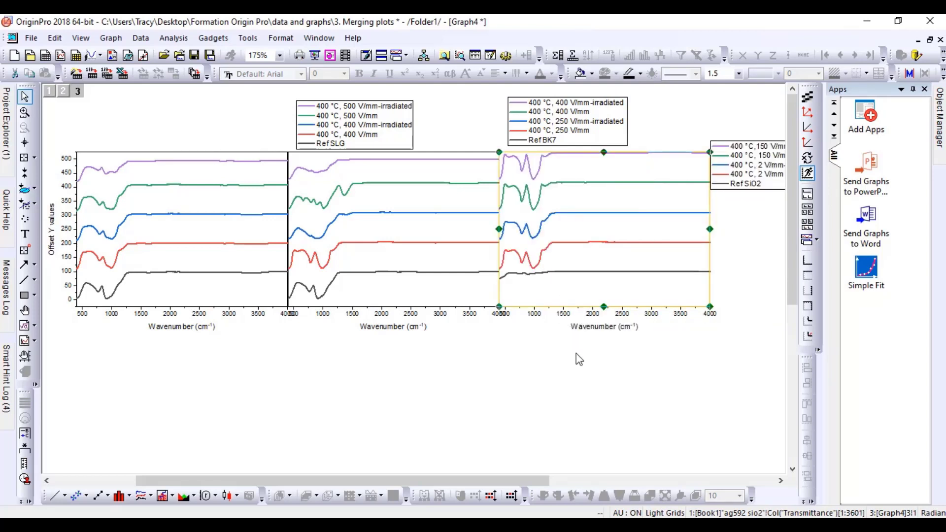
{"action": "left_click", "coordinate": [367, 384]}
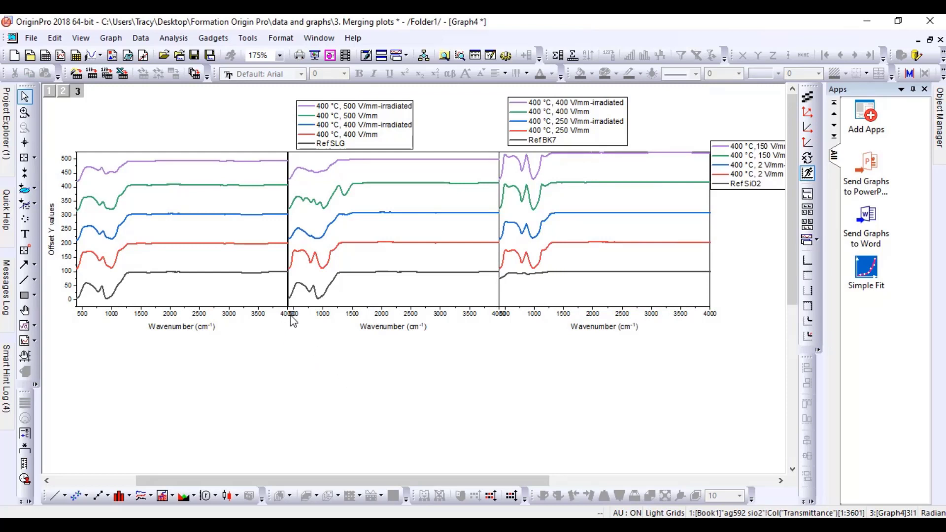
Set the end value of the first panel's horizontal axis scale to 3999.
{"action": "scroll", "coordinate": [293, 320], "scroll_direction": "up", "scroll_amount": 3}
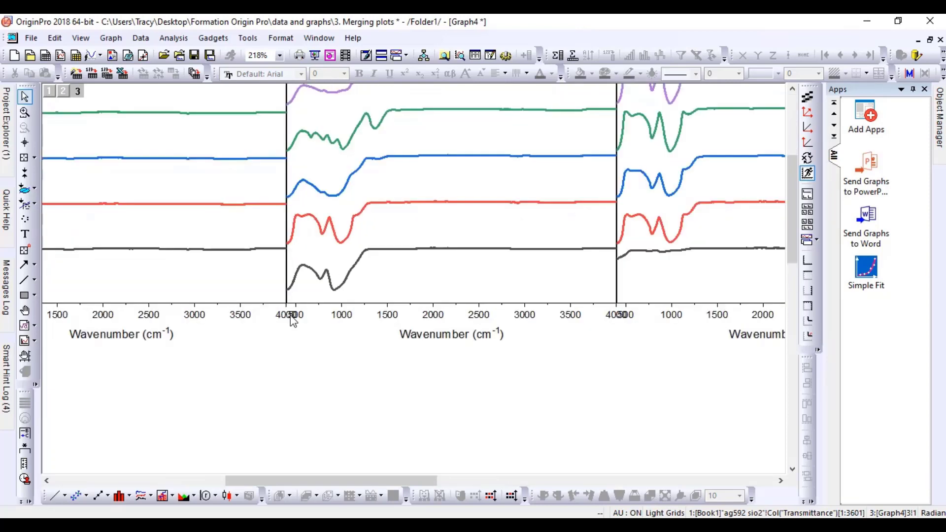
{"action": "scroll", "coordinate": [293, 320], "scroll_direction": "up", "scroll_amount": 2}
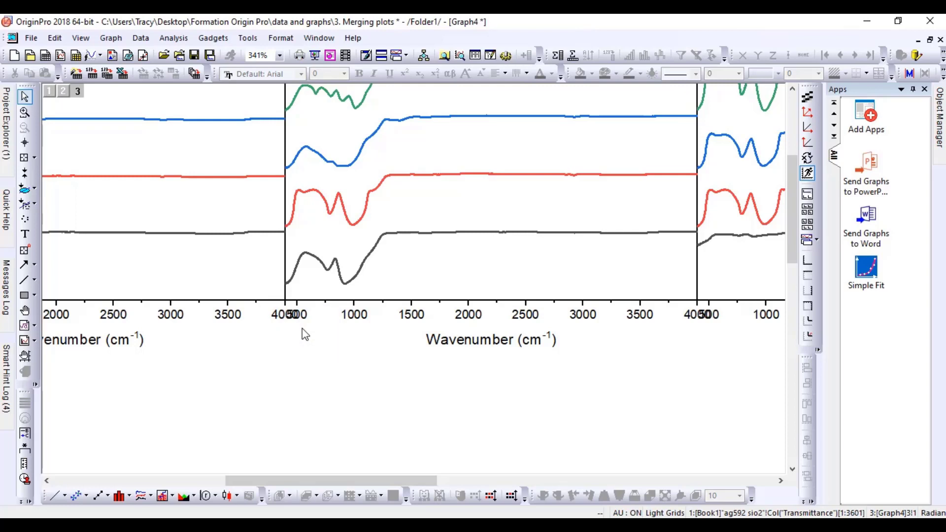
{"action": "left_click", "coordinate": [230, 316]}
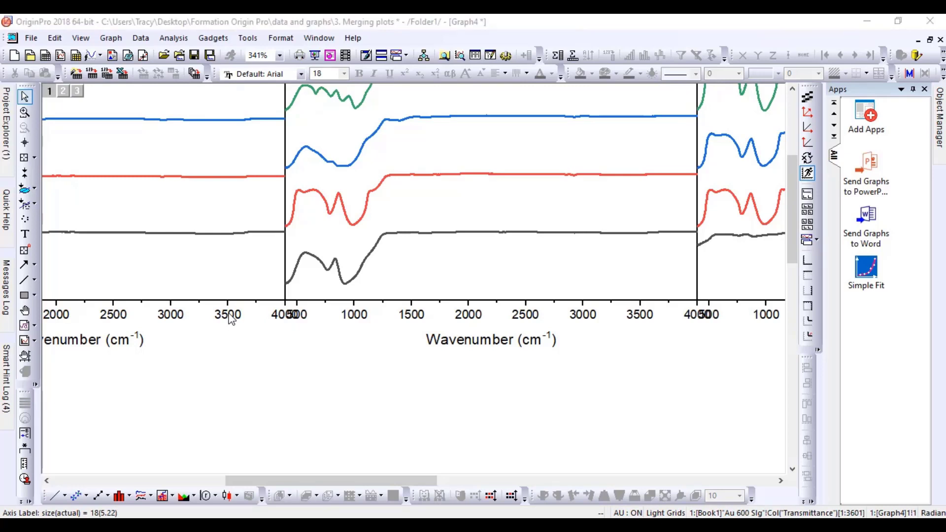
{"action": "left_click", "coordinate": [256, 46]}
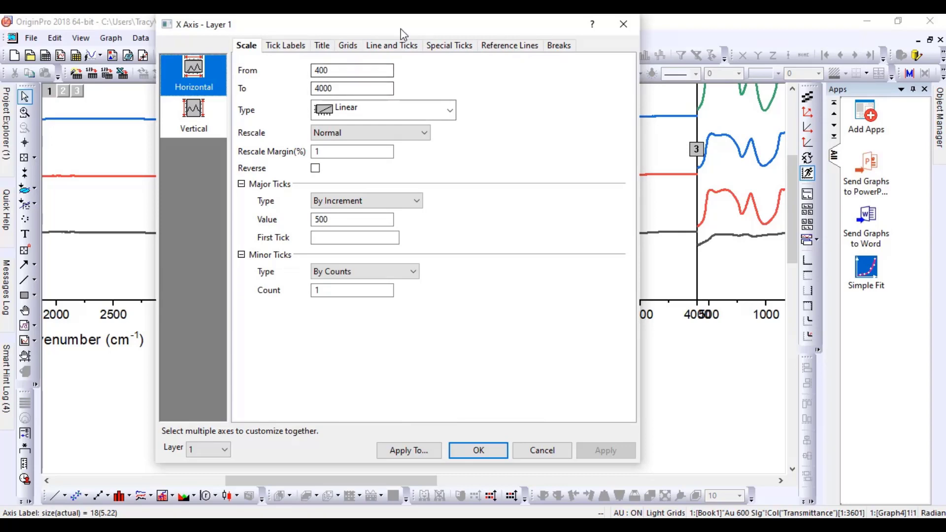
{"action": "left_click_drag", "start_coordinate": [389, 24], "coordinate": [644, 74]}
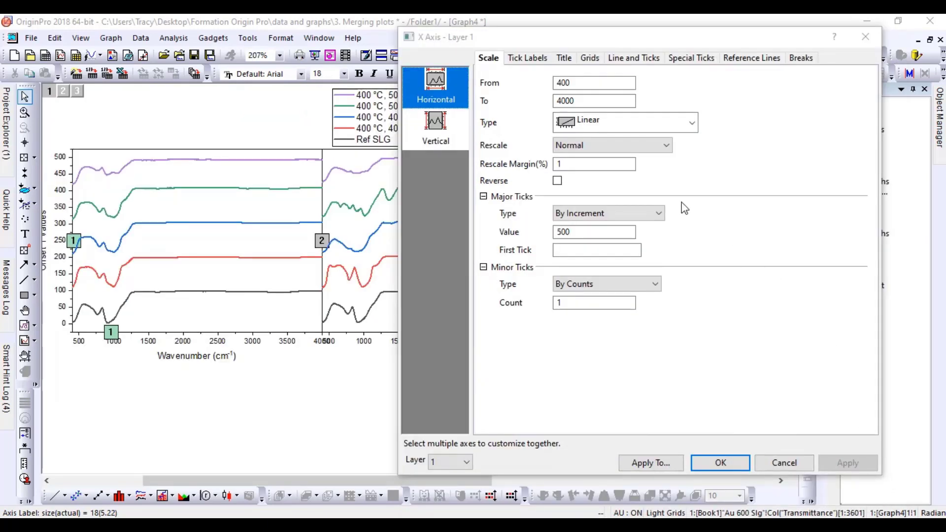
{"action": "double_click", "coordinate": [594, 101]}
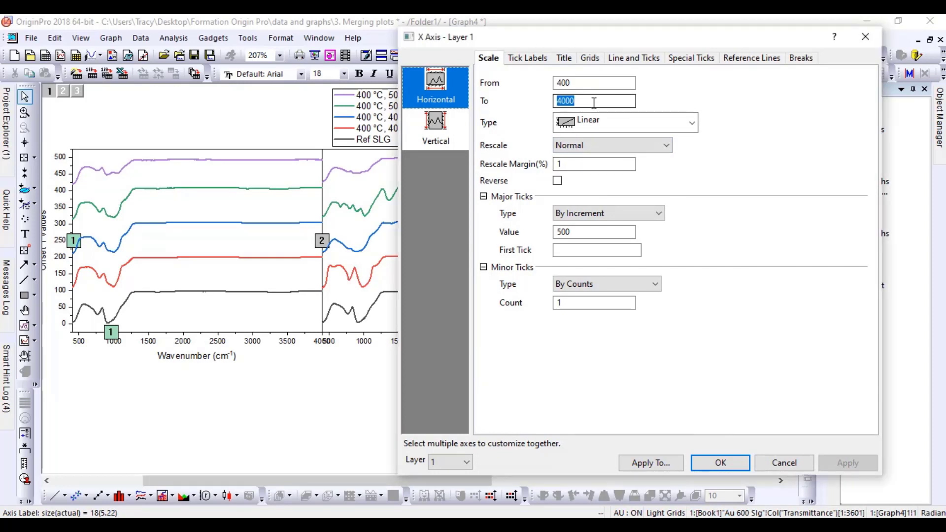
{"action": "key", "text": "BackSpace"}
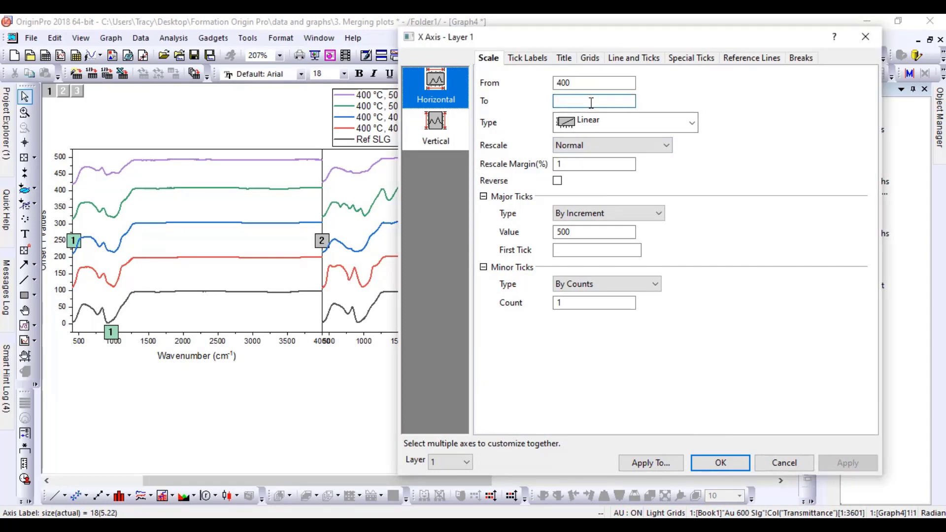
{"action": "type", "text": "3999"}
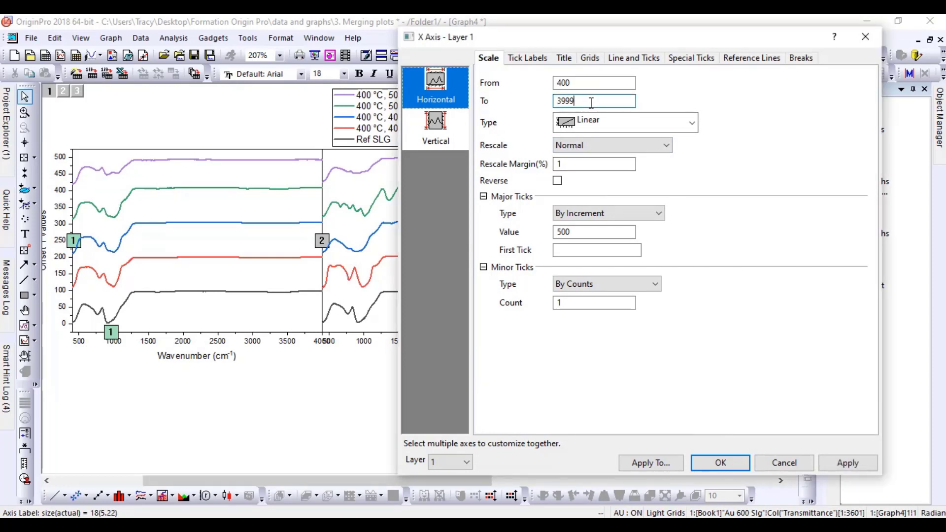
{"action": "left_click", "coordinate": [840, 469]}
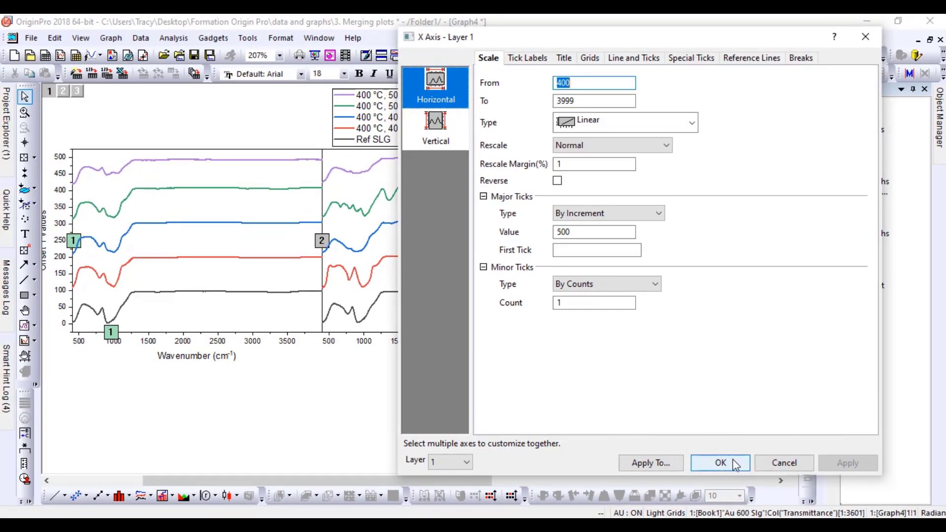
{"action": "left_click", "coordinate": [732, 463]}
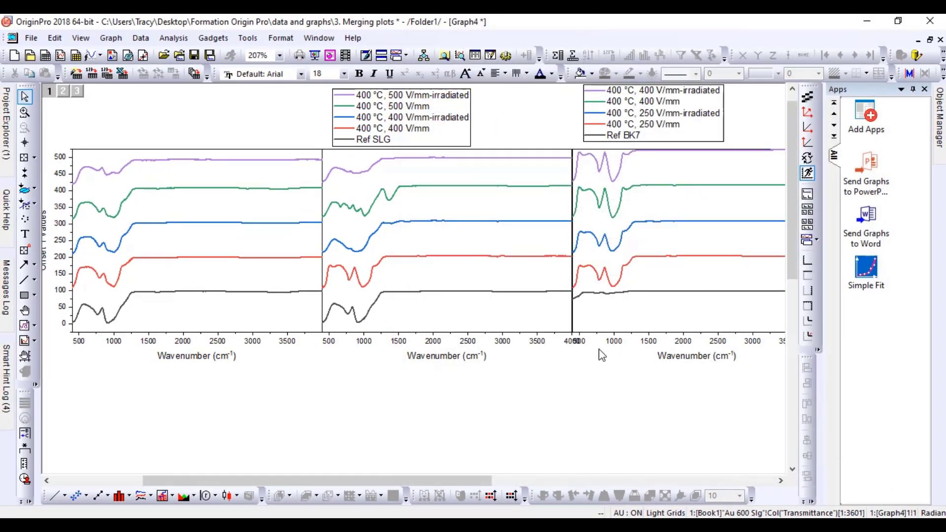
Set the end value of the second panel's horizontal axis scale to 3999.
{"action": "left_click", "coordinate": [573, 353]}
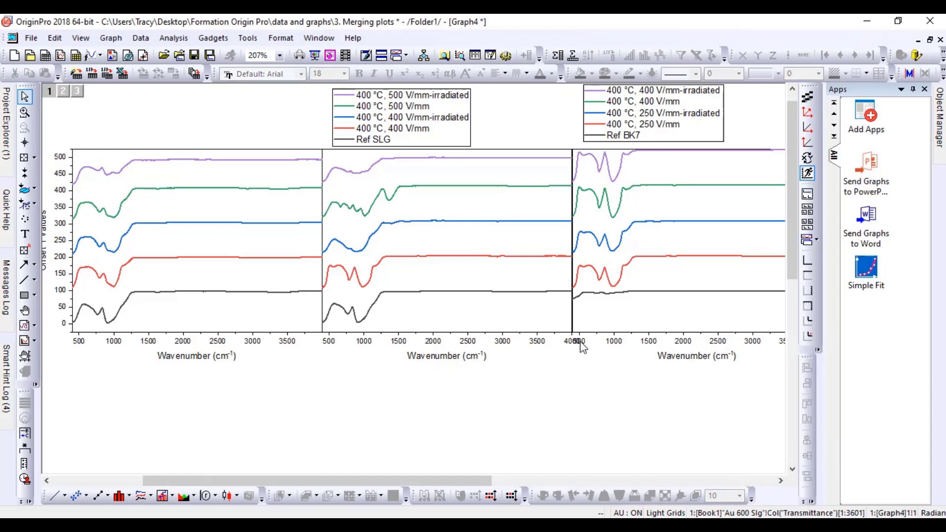
{"action": "double_click", "coordinate": [541, 342]}
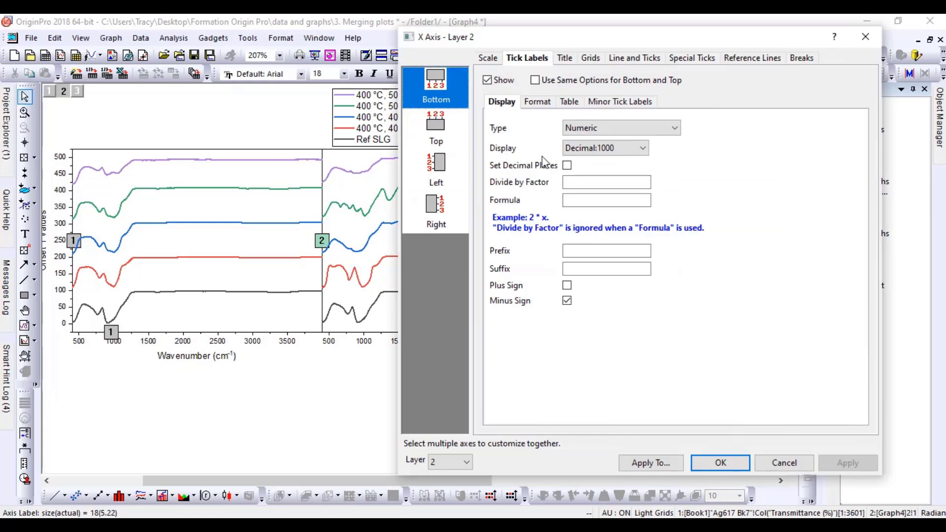
{"action": "left_click", "coordinate": [492, 59]}
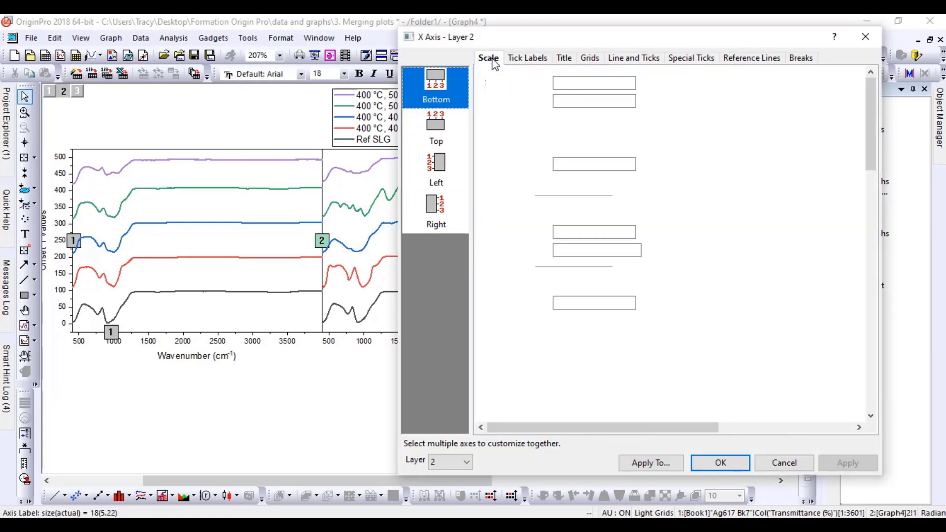
{"action": "double_click", "coordinate": [593, 102]}
{"action": "key", "text": "BackSpace"}
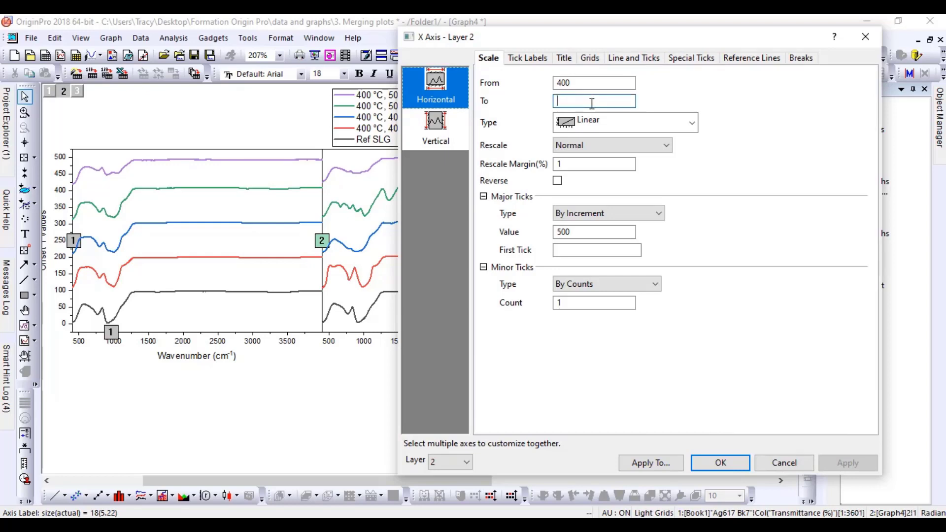
{"action": "type", "text": "3999"}
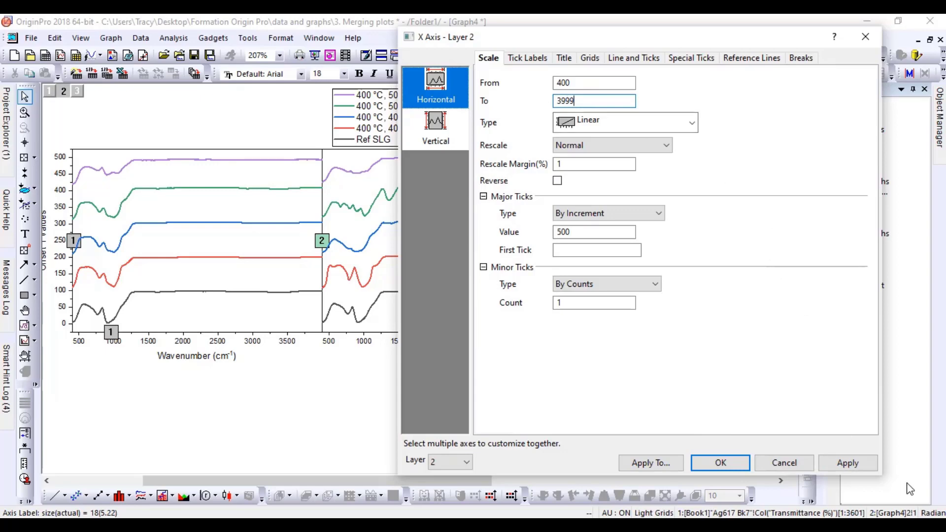
{"action": "left_click", "coordinate": [870, 469]}
{"action": "left_click", "coordinate": [722, 461]}
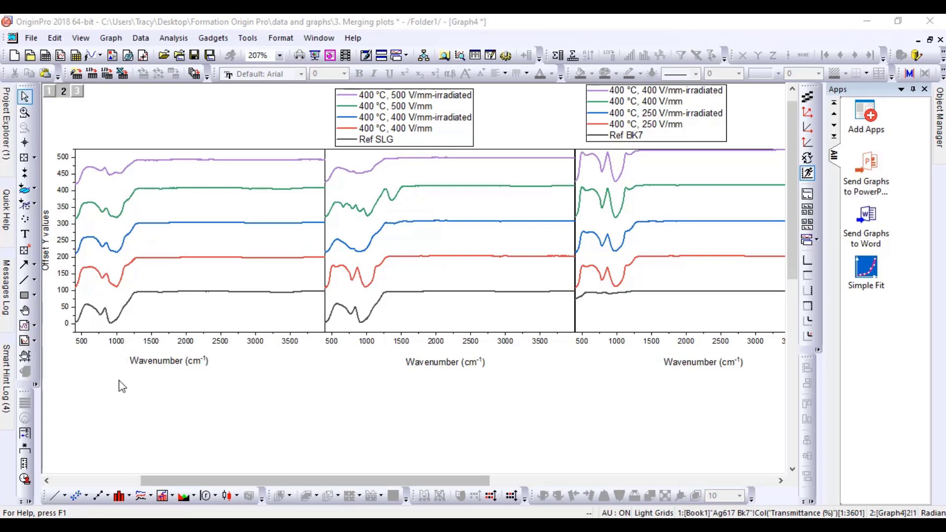
Delete the "Wavenumber (cm-1)" titles beneath the first and third panels.
{"action": "left_click", "coordinate": [167, 368]}
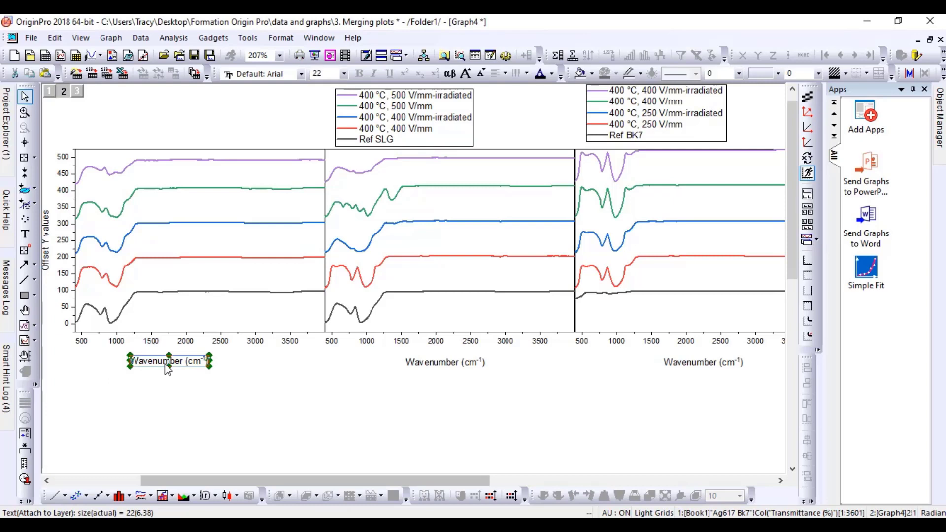
{"action": "left_click", "coordinate": [168, 368]}
{"action": "key", "text": "Delete"}
{"action": "left_click", "coordinate": [682, 372]}
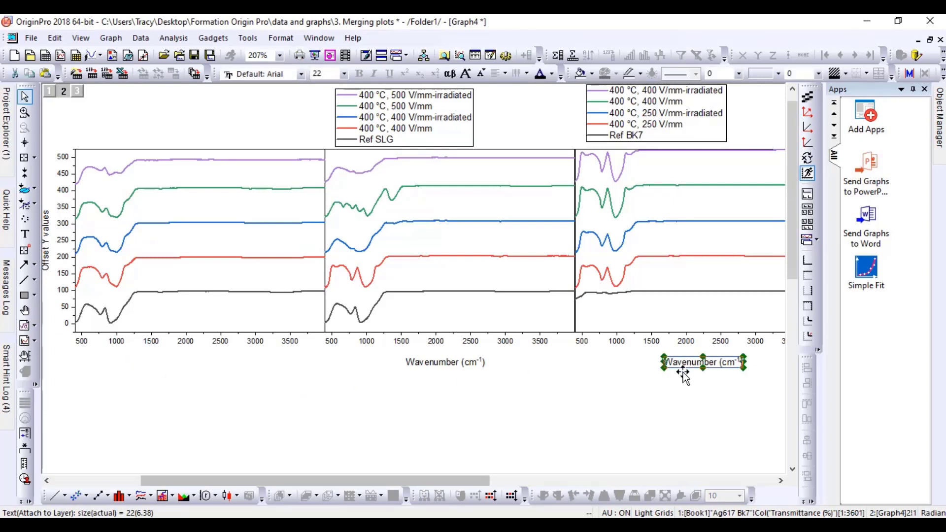
{"action": "key", "text": "Delete"}
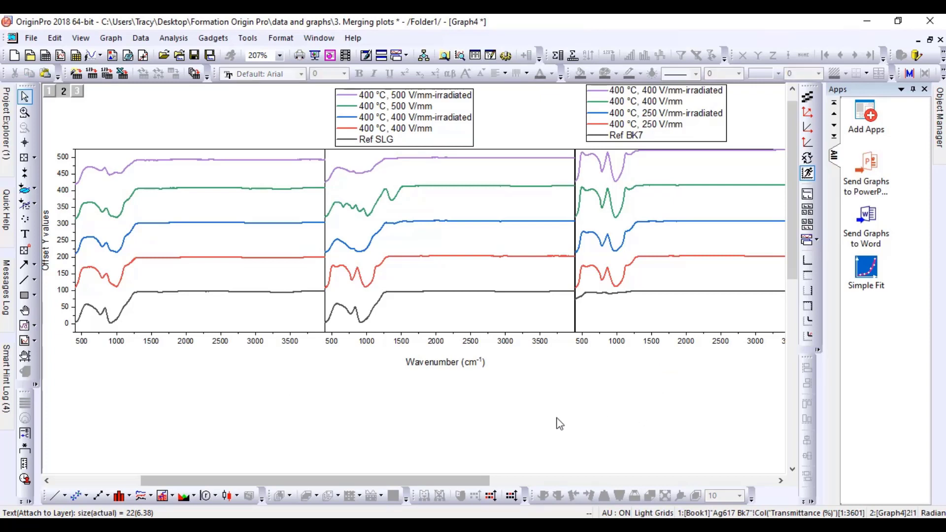
Move the remaining "Wavenumber (cm-1)" title slightly lower beneath the middle panel and set its font size to 48.
{"action": "left_click", "coordinate": [432, 365]}
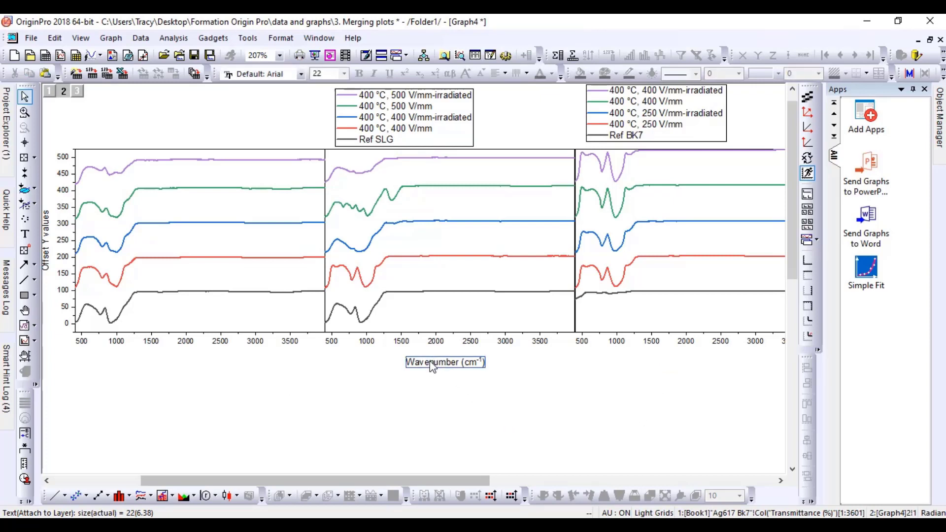
{"action": "left_click_drag", "start_coordinate": [430, 361], "coordinate": [424, 385]}
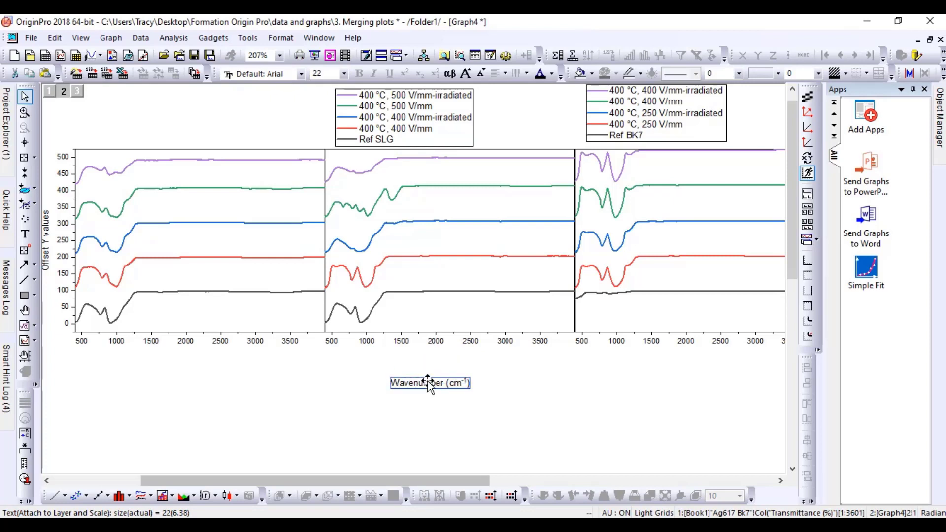
{"action": "left_click", "coordinate": [346, 73]}
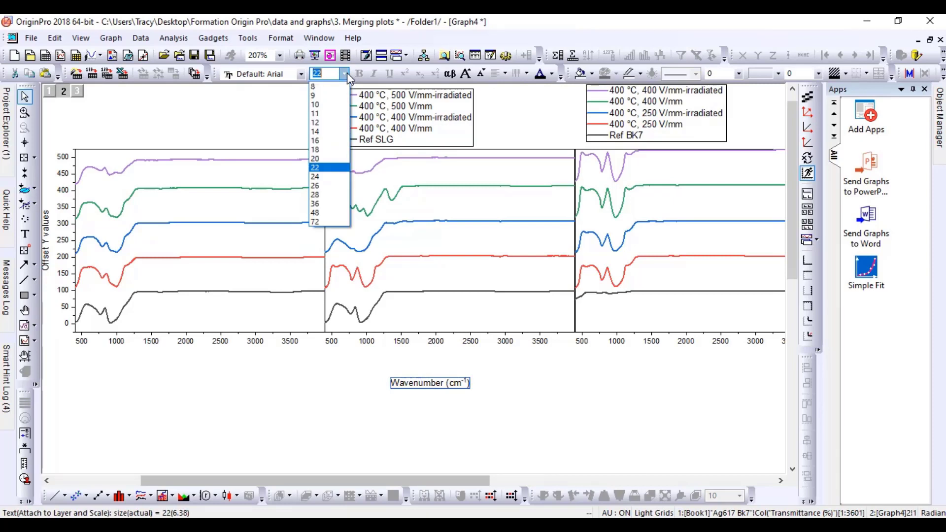
{"action": "left_click", "coordinate": [321, 213]}
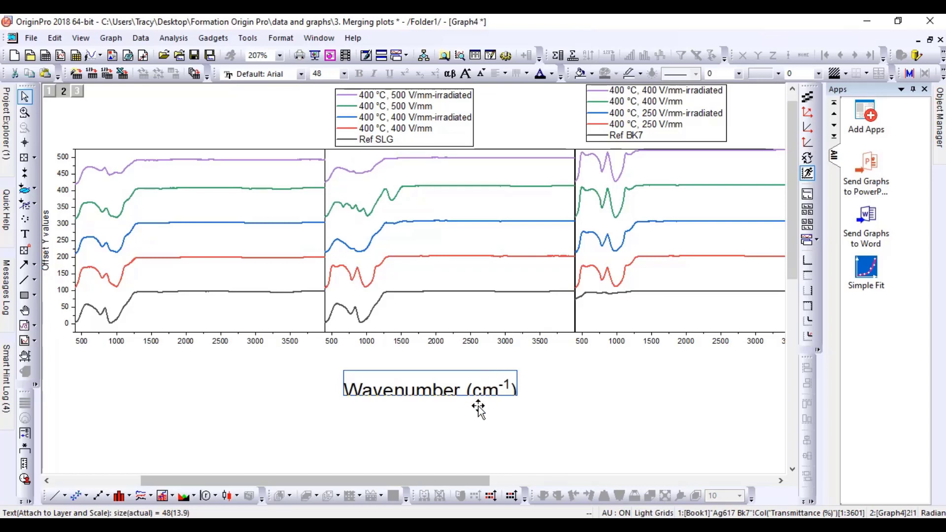
{"action": "key", "text": "ctrl+b"}
{"action": "left_click", "coordinate": [510, 440]}
{"action": "left_click_drag", "start_coordinate": [483, 486], "coordinate": [395, 486]}
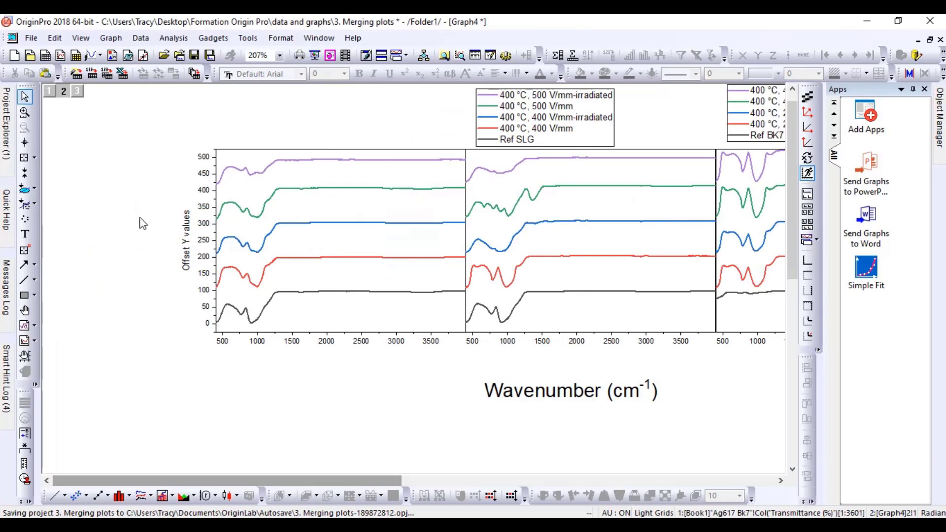
Replace the vertical axis title "Offset Y values" with "Transmittance".
{"action": "left_click", "coordinate": [189, 236]}
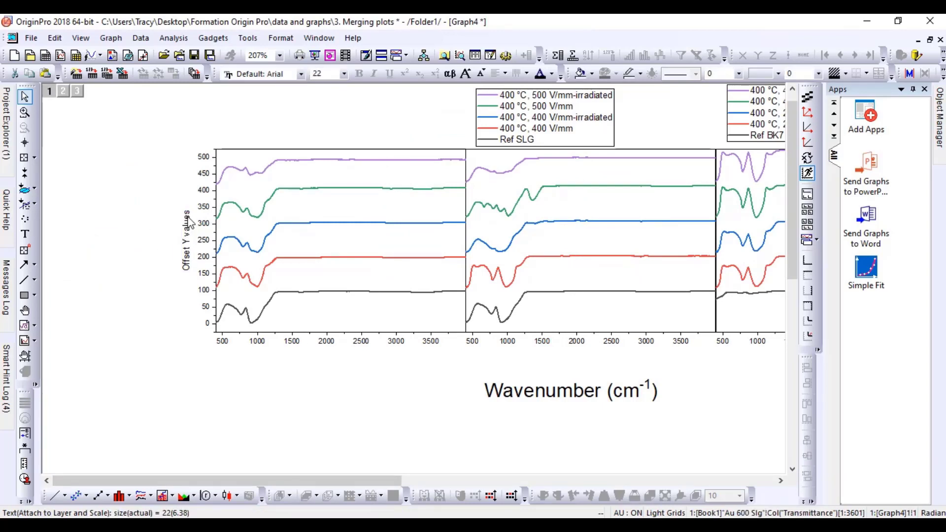
{"action": "double_click", "coordinate": [189, 220]}
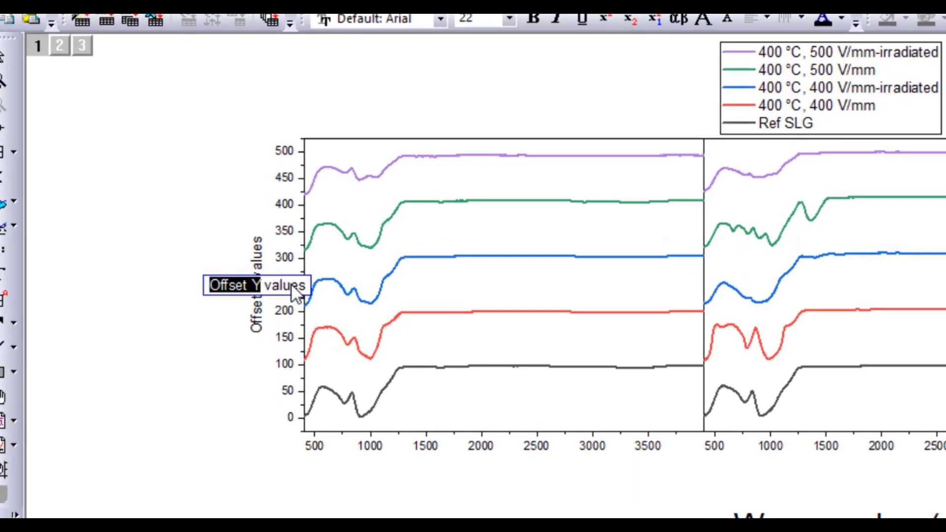
{"action": "left_click", "coordinate": [291, 284]}
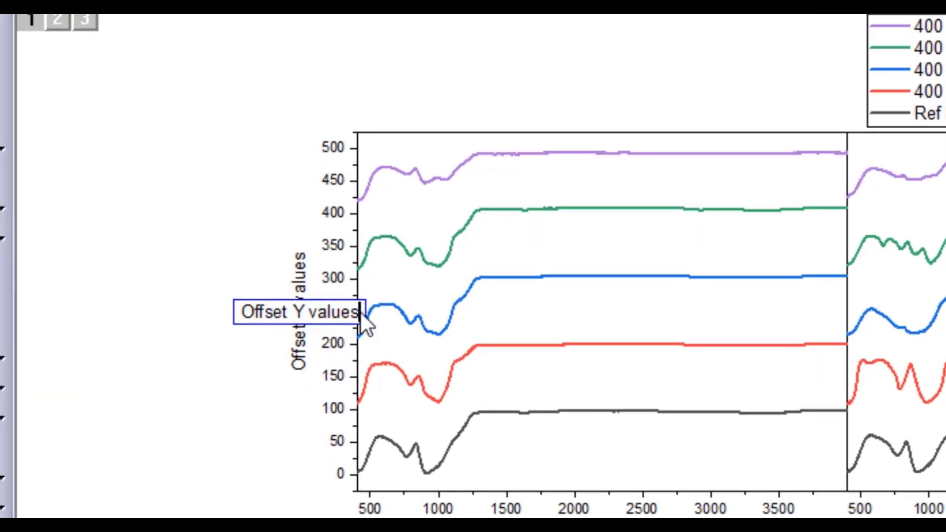
{"action": "key", "text": "BackSpace"}
{"action": "key", "text": "BackSpace"}
{"action": "key", "text": "BackSpace"}
{"action": "key", "text": "BackSpace"}
{"action": "key", "text": "BackSpace"}
{"action": "key", "text": "BackSpace"}
{"action": "key", "text": "BackSpace"}
{"action": "key", "text": "BackSpace"}
{"action": "key", "text": "BackSpace"}
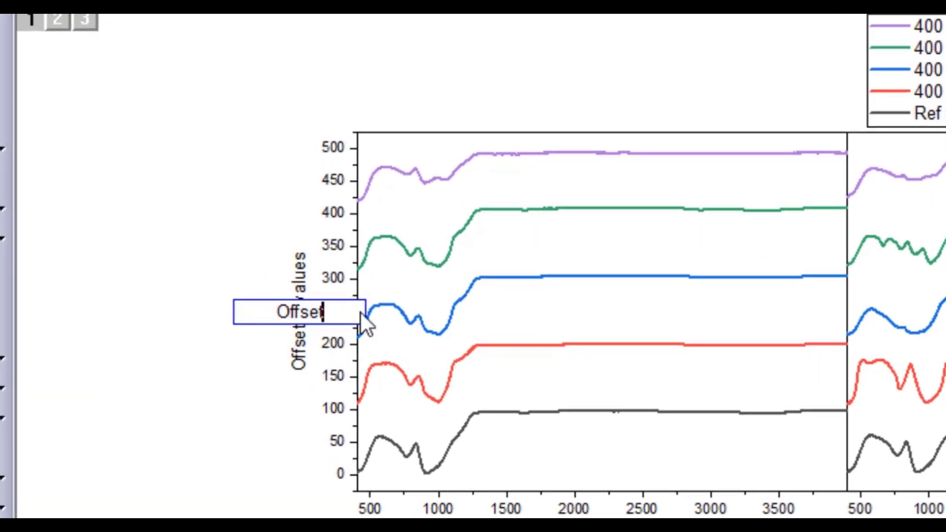
{"action": "key", "text": "BackSpace"}
{"action": "key", "text": "BackSpace"}
{"action": "key", "text": "BackSpace"}
{"action": "key", "text": "BackSpace"}
{"action": "key", "text": "BackSpace"}
{"action": "key", "text": "BackSpace"}
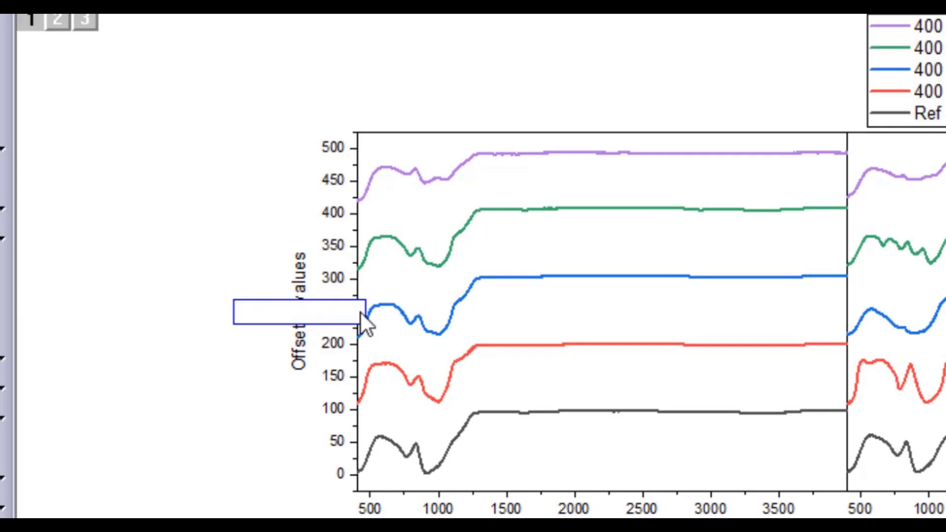
{"action": "type", "text": "Transmittan"}
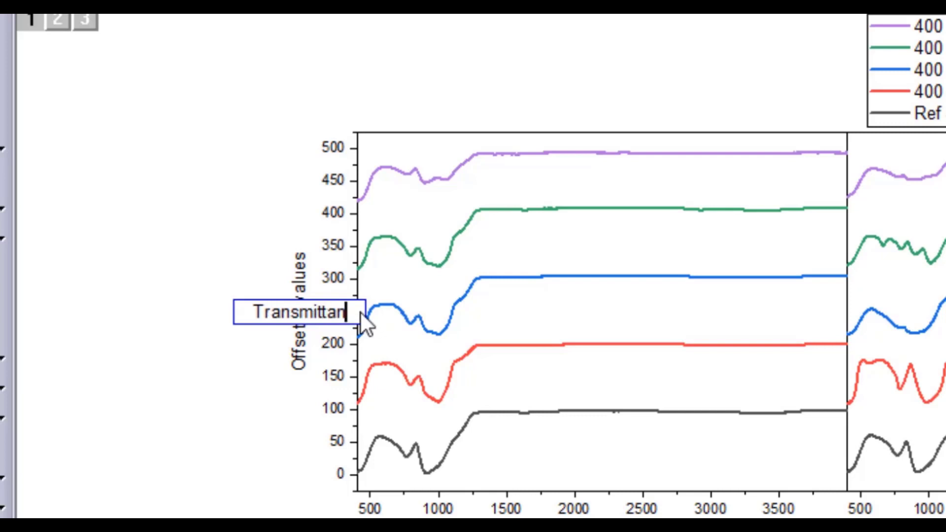
{"action": "type", "text": "ce"}
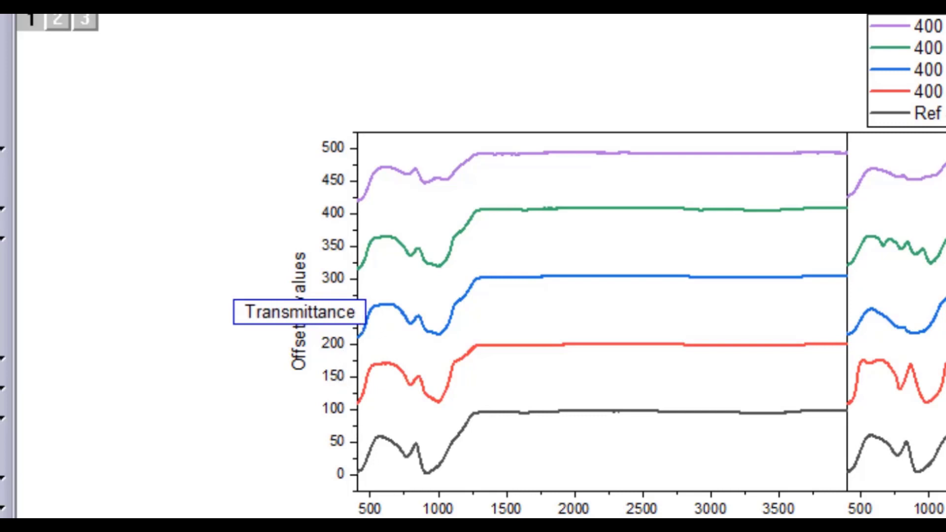
{"action": "key", "text": "Escape"}
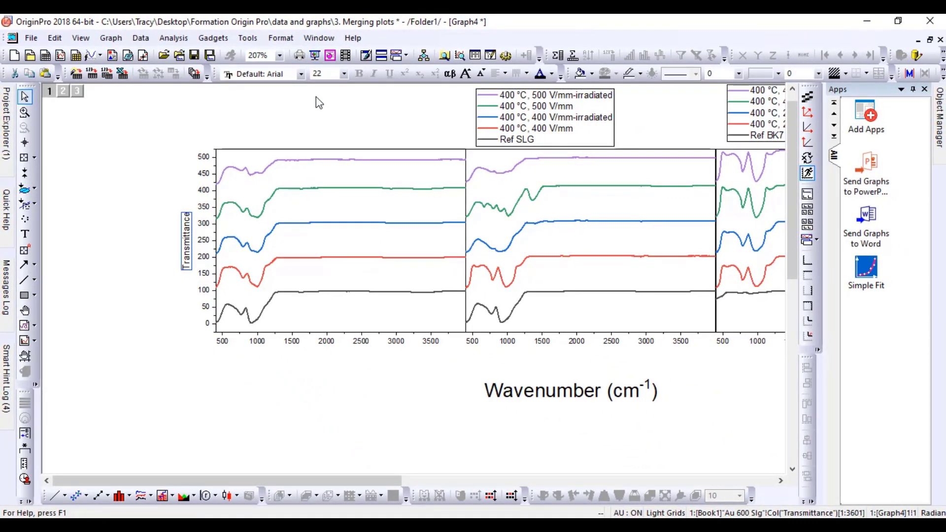
Set the font size of the "Transmittance" axis title to 48.
{"action": "left_click", "coordinate": [343, 74]}
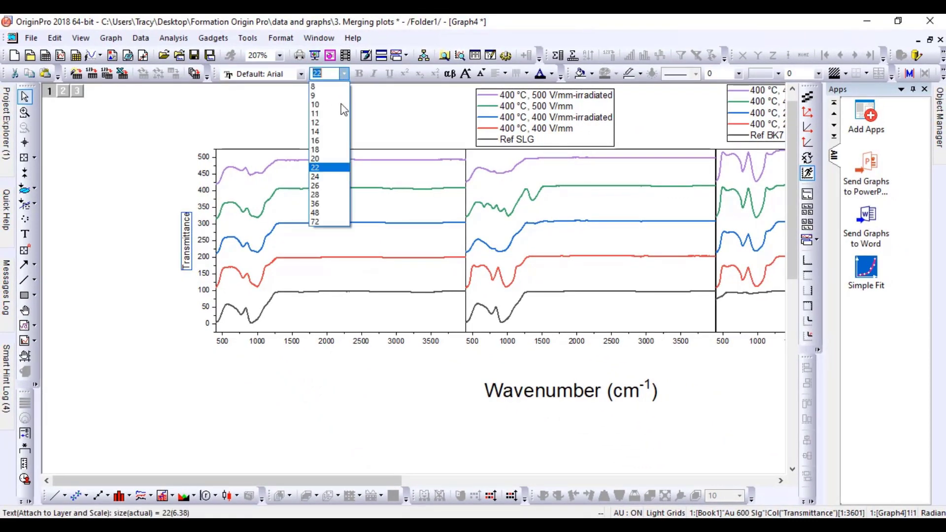
{"action": "left_click", "coordinate": [317, 209]}
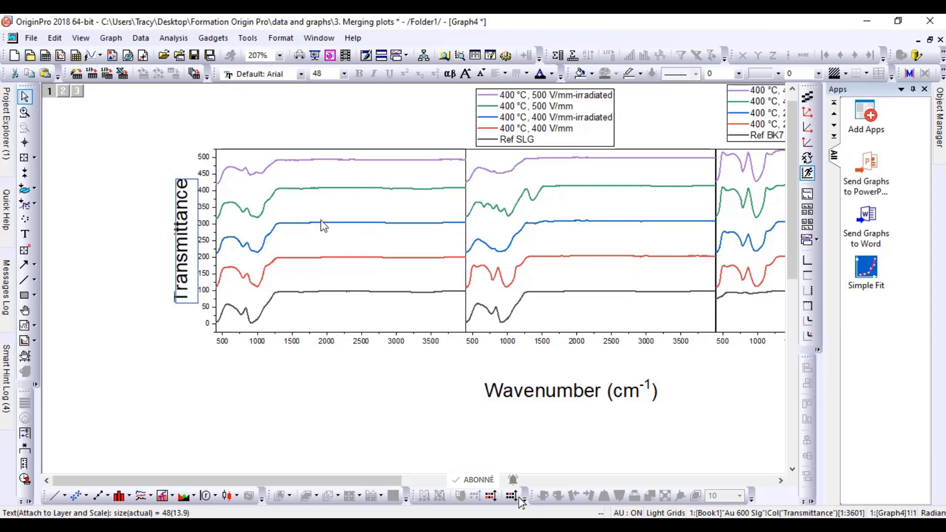
{"action": "left_click", "coordinate": [322, 227]}
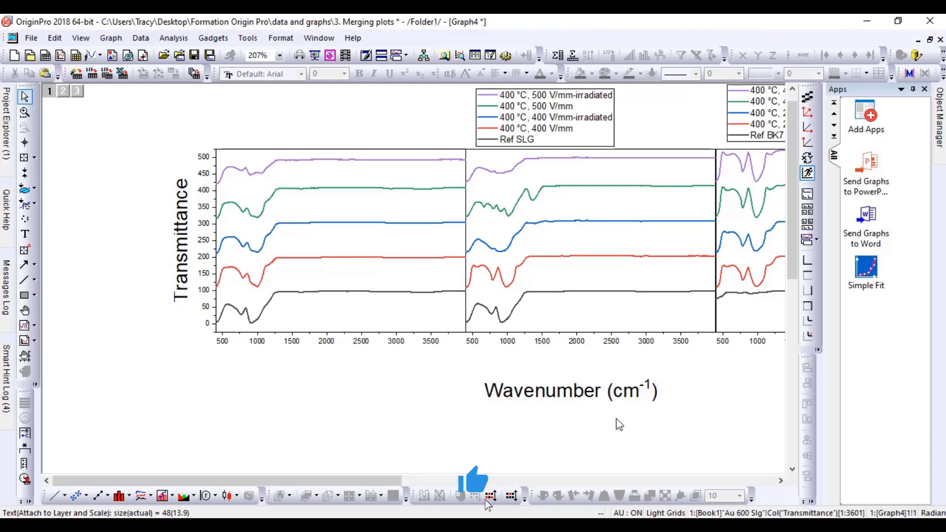
Copy the "Ref SLG" comment of the Transmittance column from the Au 600 Slg sheet of Book1.
{"action": "left_click", "coordinate": [781, 481]}
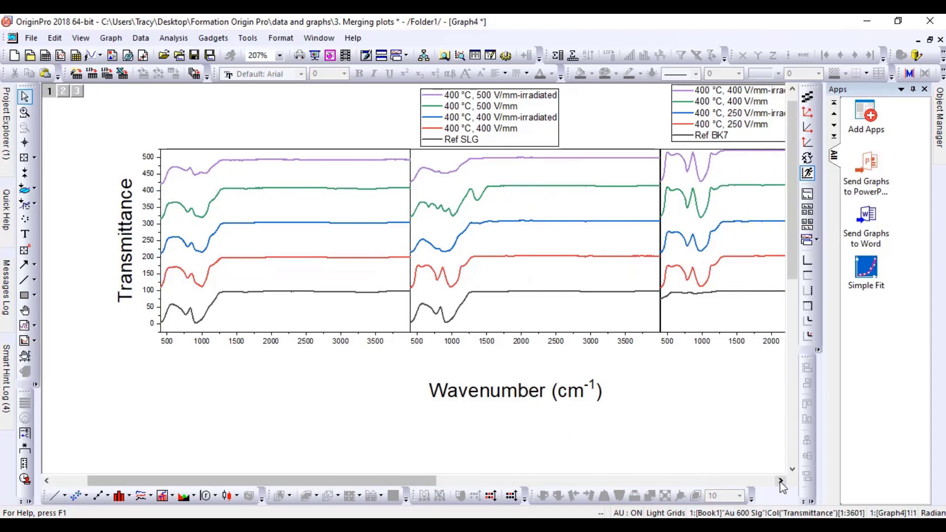
{"action": "left_click", "coordinate": [780, 480]}
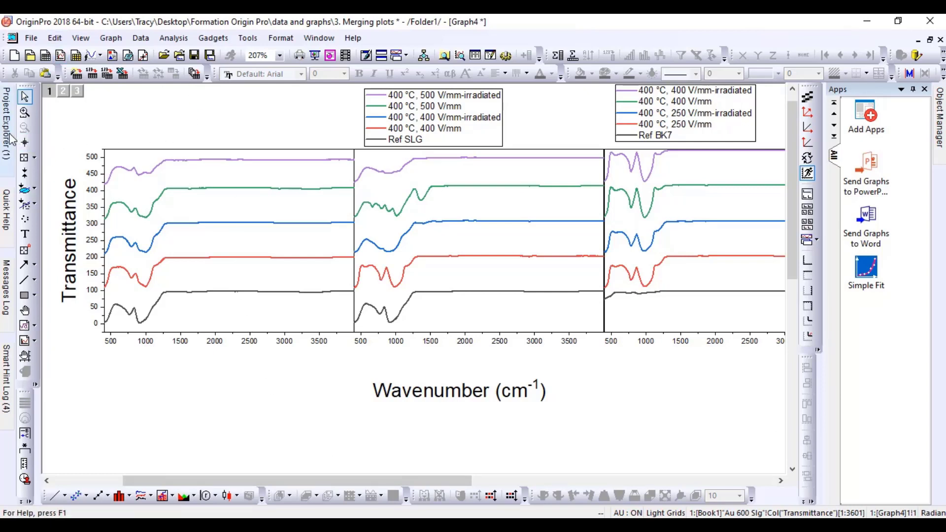
{"action": "mouse_move", "coordinate": [9, 140]}
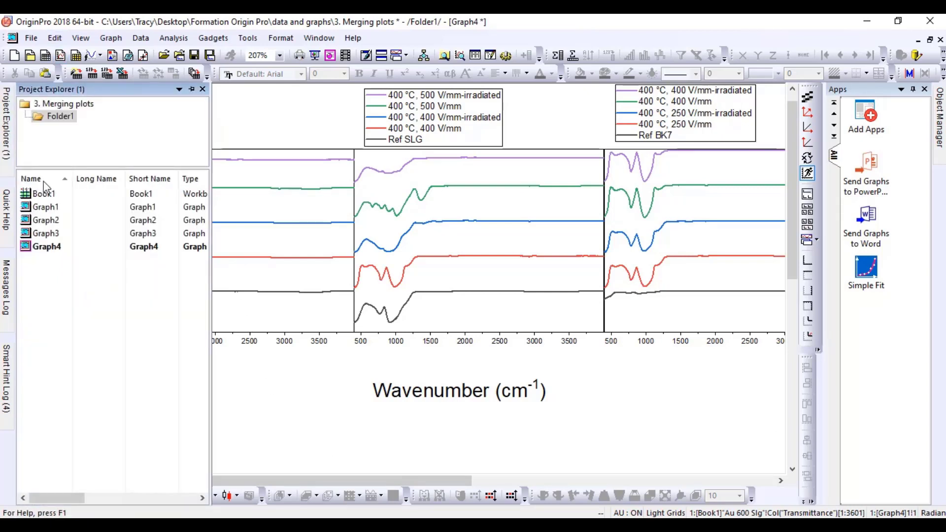
{"action": "double_click", "coordinate": [53, 195]}
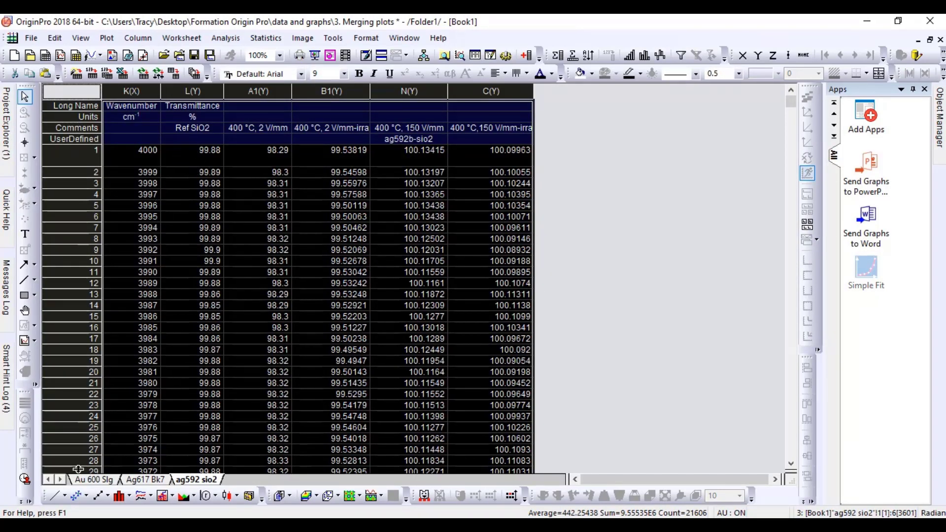
{"action": "left_click", "coordinate": [87, 480]}
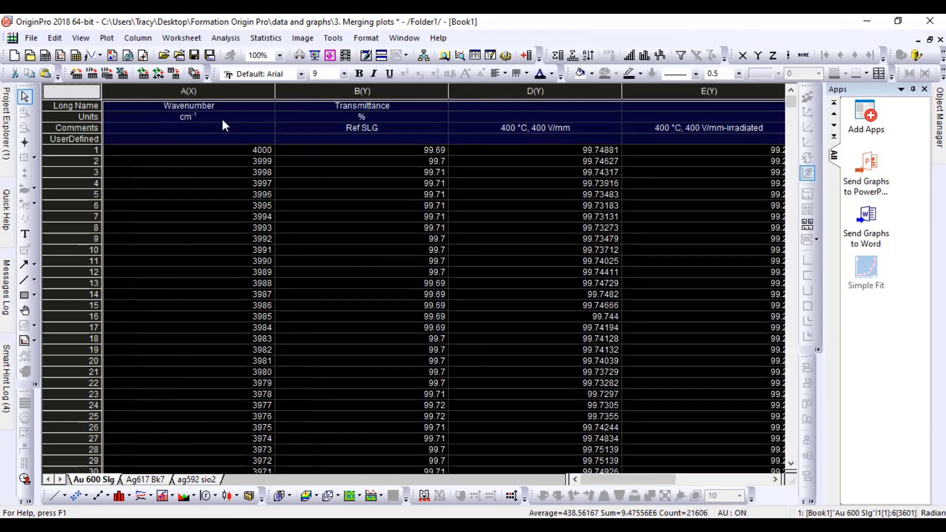
{"action": "left_click", "coordinate": [362, 127]}
{"action": "right_click", "coordinate": [362, 127]}
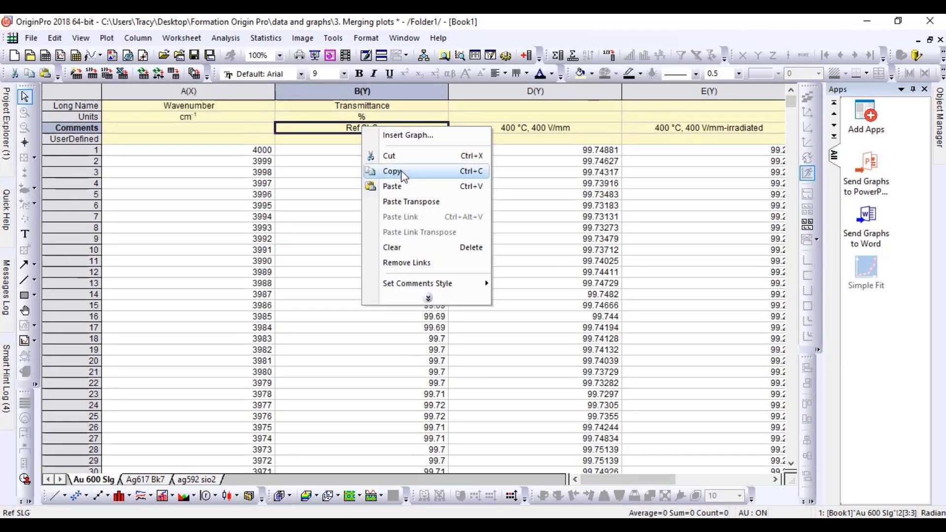
{"action": "left_click", "coordinate": [403, 175]}
Return to Graph4 and pick the spot beneath the lowest curve in the first panel.
{"action": "mouse_move", "coordinate": [6, 123]}
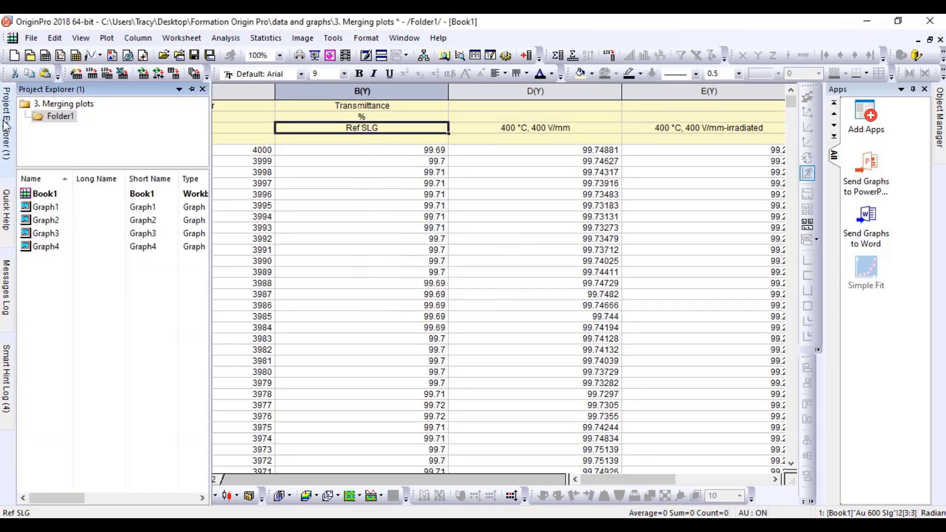
{"action": "double_click", "coordinate": [45, 246]}
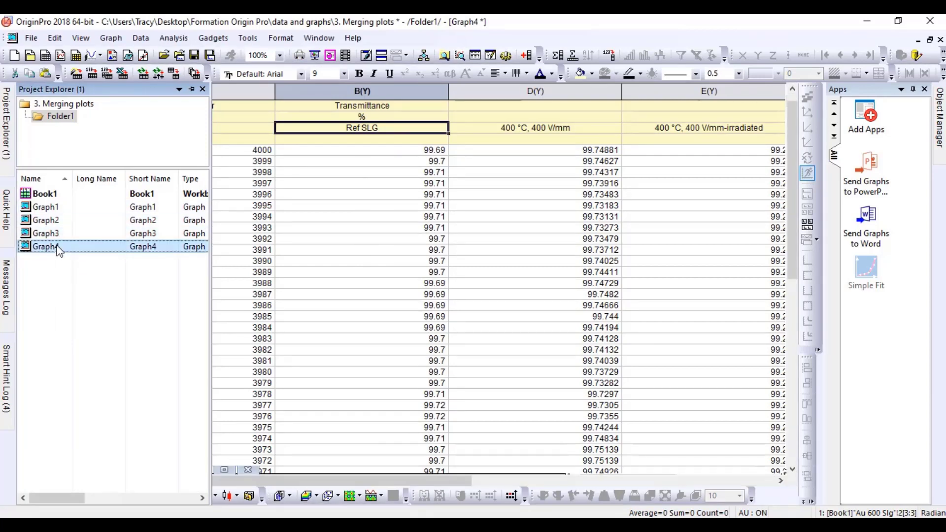
{"action": "left_click", "coordinate": [276, 326]}
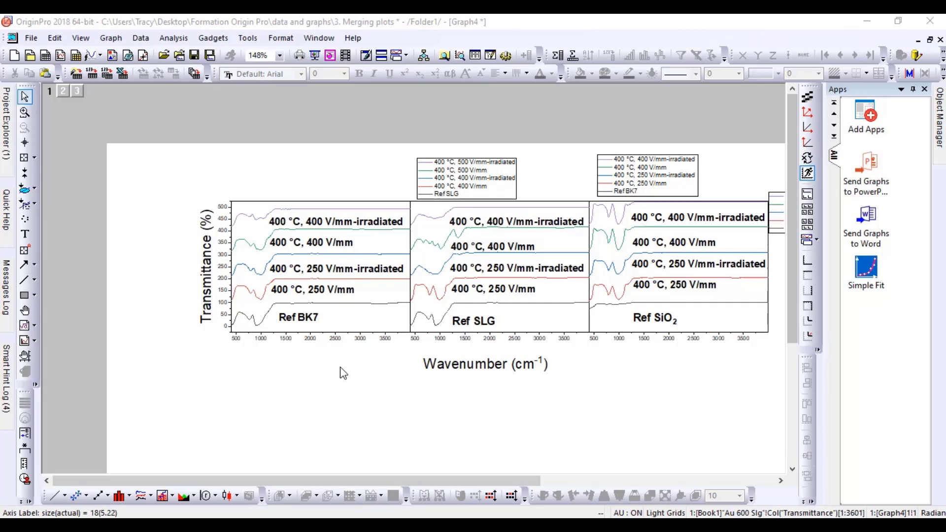
Set the horizontal axis tick labels of the first panel to font size 26 and bold.
{"action": "left_click", "coordinate": [308, 332]}
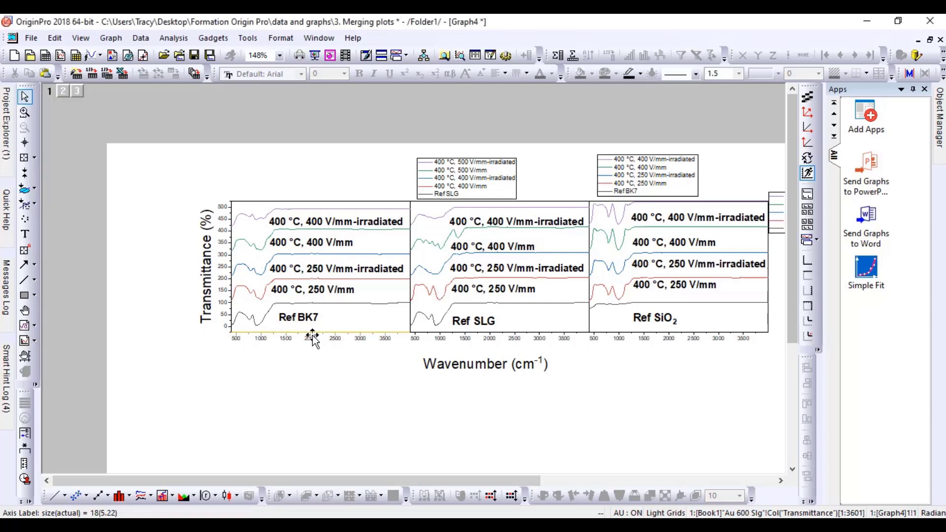
{"action": "left_click", "coordinate": [309, 341]}
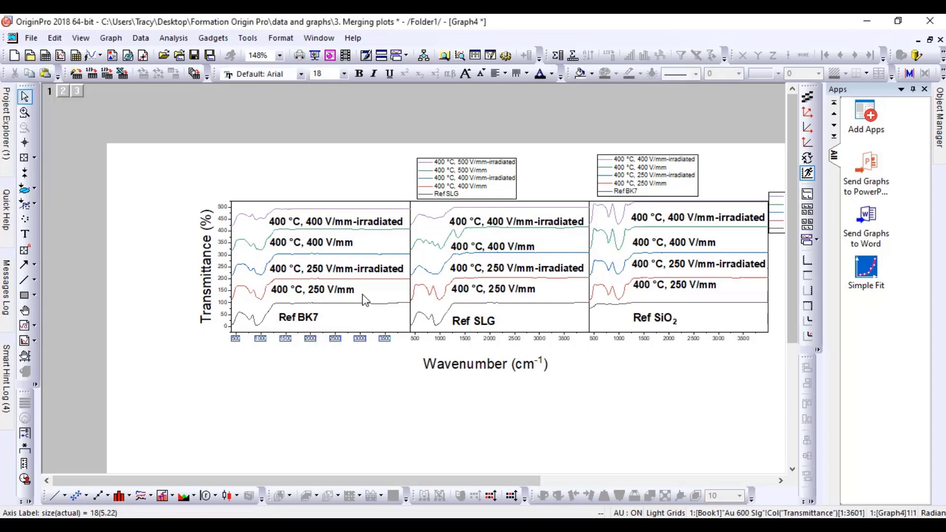
{"action": "left_click", "coordinate": [343, 75]}
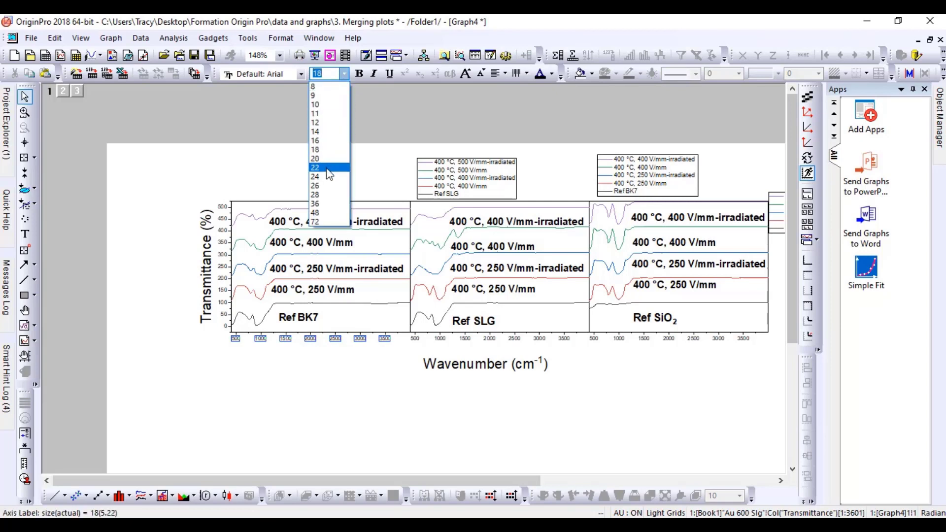
{"action": "left_click", "coordinate": [326, 186]}
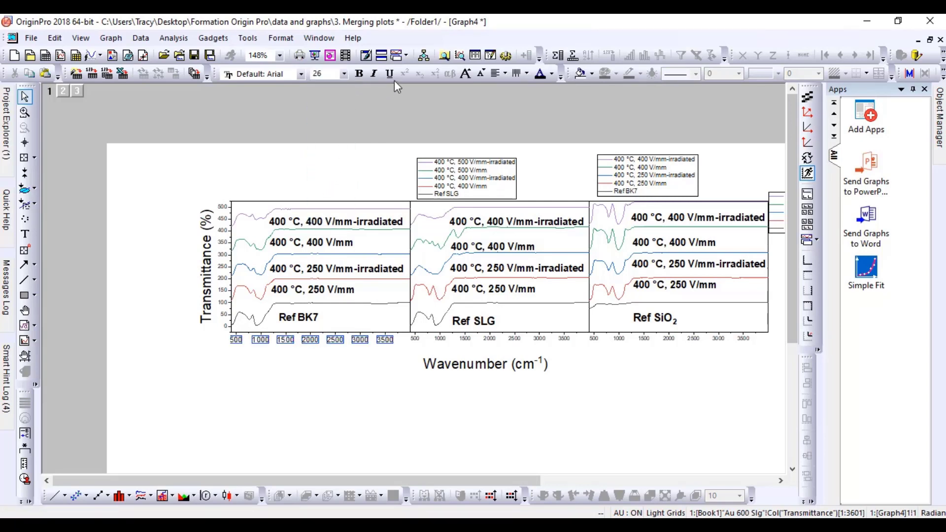
{"action": "left_click", "coordinate": [360, 74]}
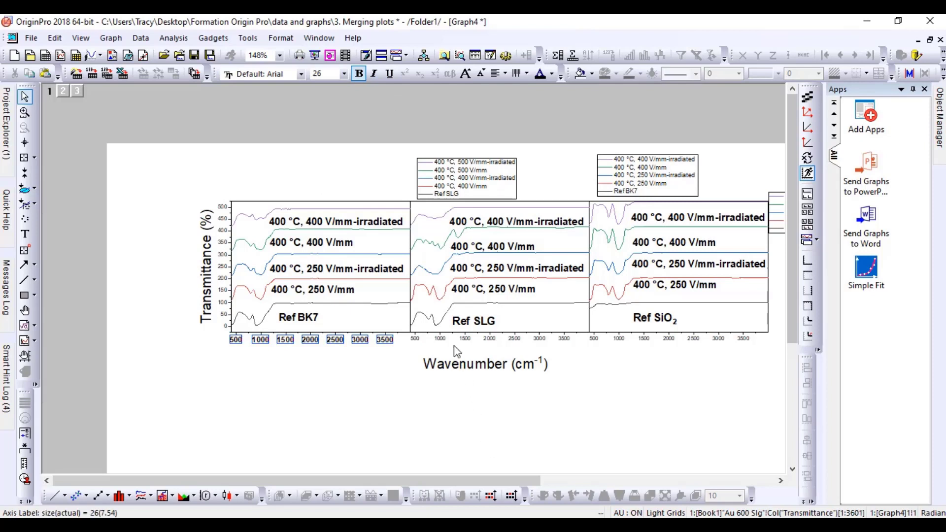
Set the horizontal axis tick labels of the second panel to font size 26 and bold.
{"action": "left_click", "coordinate": [440, 338]}
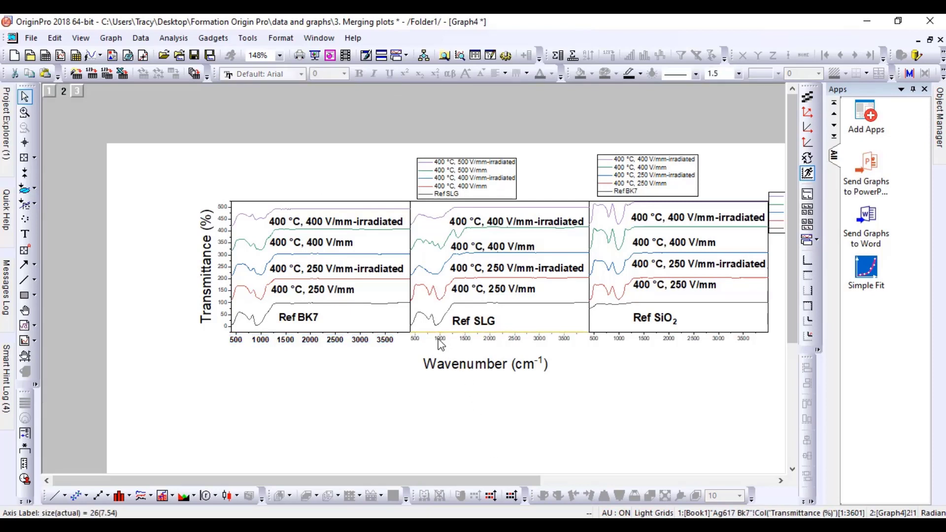
{"action": "left_click", "coordinate": [438, 339]}
{"action": "left_click", "coordinate": [344, 74]}
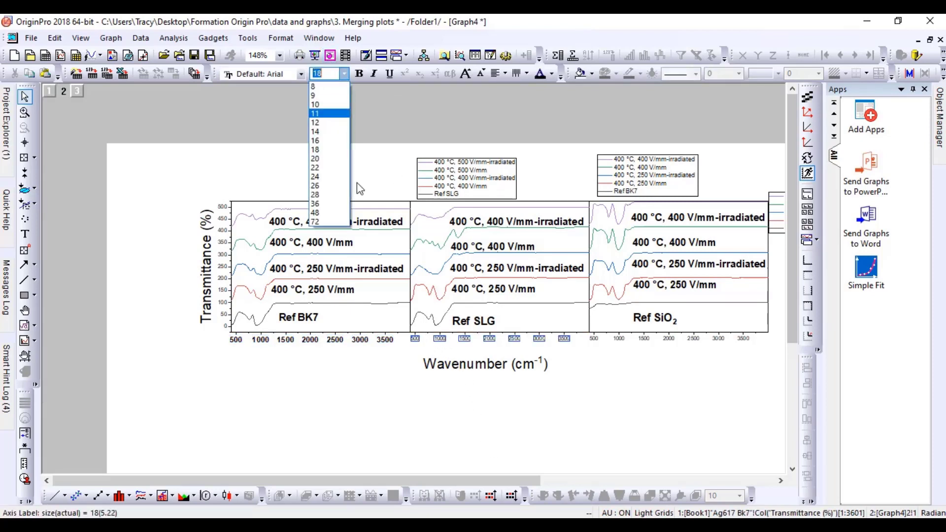
{"action": "left_click", "coordinate": [315, 185]}
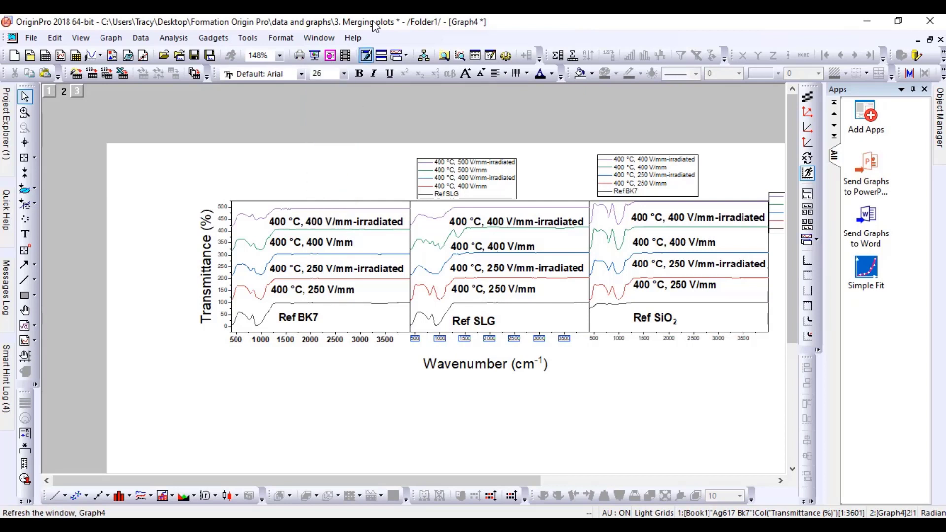
Set the horizontal axis tick labels of the third panel to font size 26 and bold.
{"action": "left_click", "coordinate": [619, 339]}
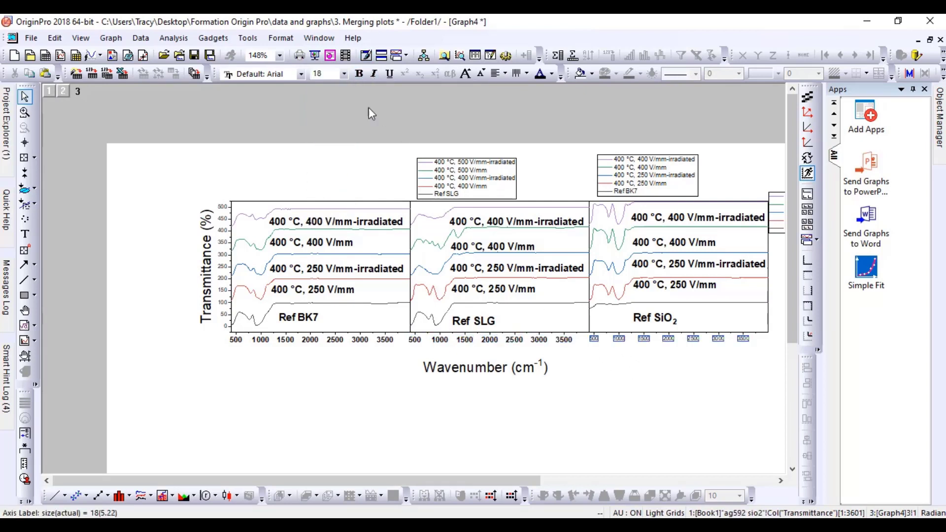
{"action": "left_click", "coordinate": [343, 73]}
{"action": "left_click", "coordinate": [327, 189]}
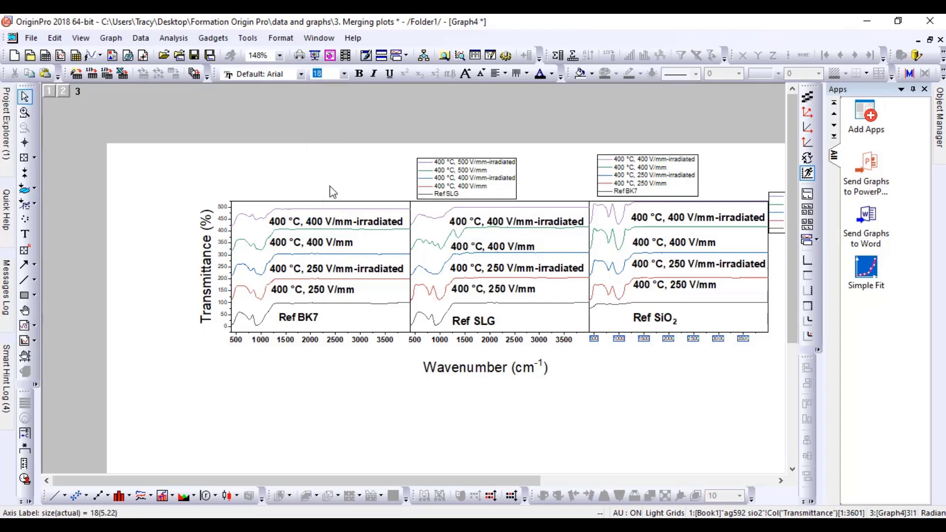
{"action": "left_click", "coordinate": [359, 74]}
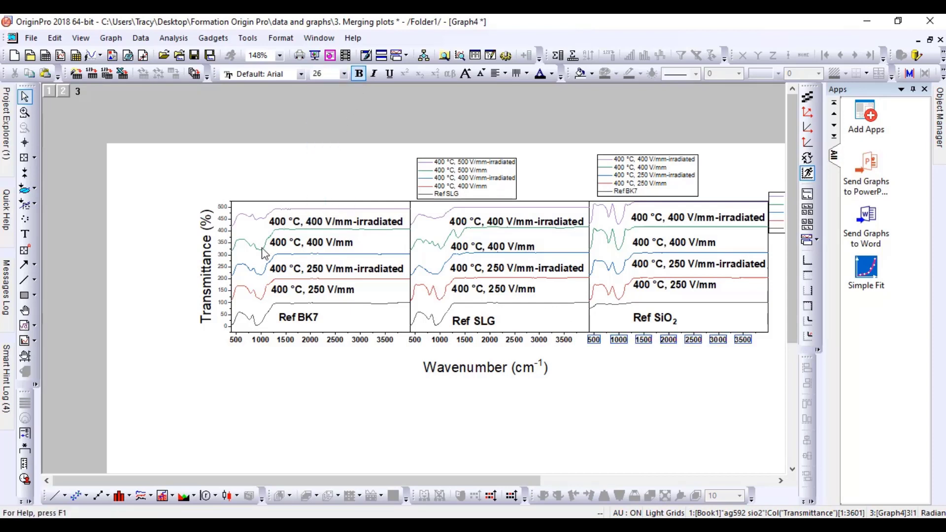
Set the vertical axis tick labels of the first panel to font size 26 and bold.
{"action": "left_click", "coordinate": [224, 267]}
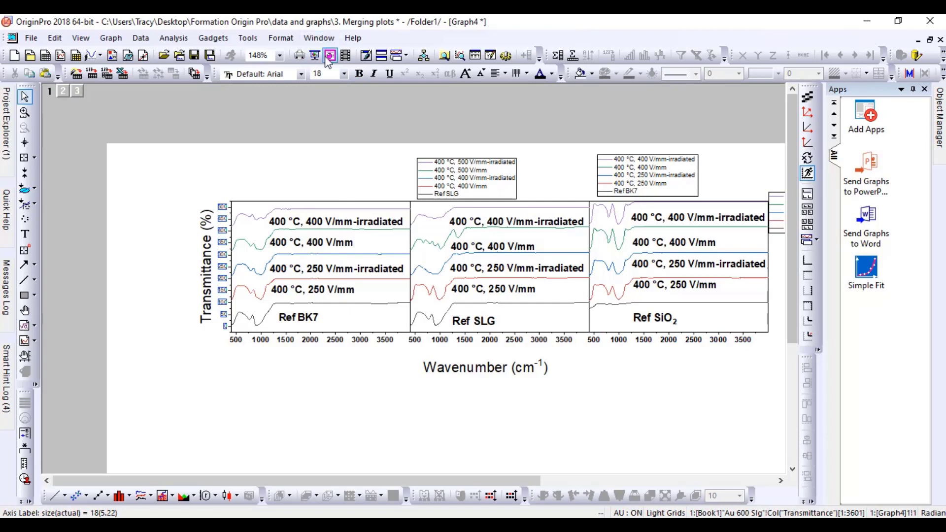
{"action": "left_click", "coordinate": [343, 74]}
{"action": "left_click", "coordinate": [316, 185]}
{"action": "left_click", "coordinate": [359, 73]}
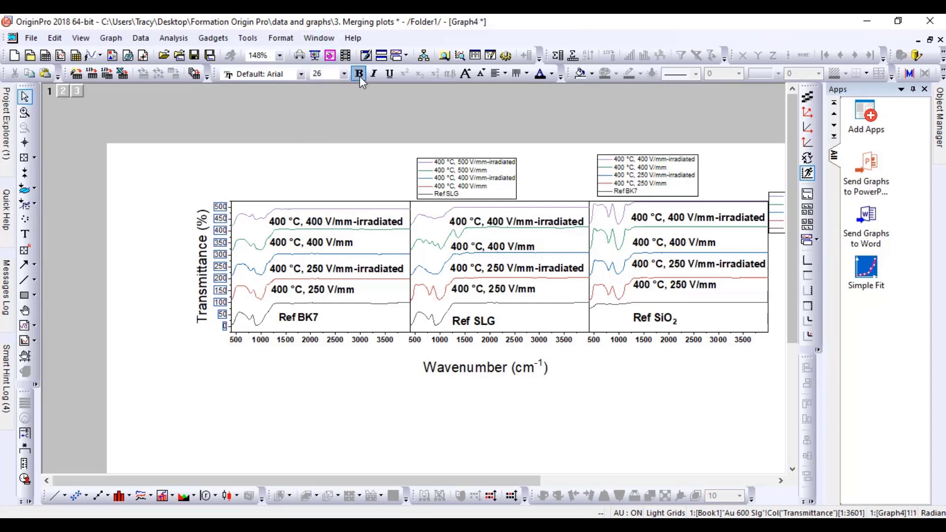
{"action": "left_click", "coordinate": [312, 171]}
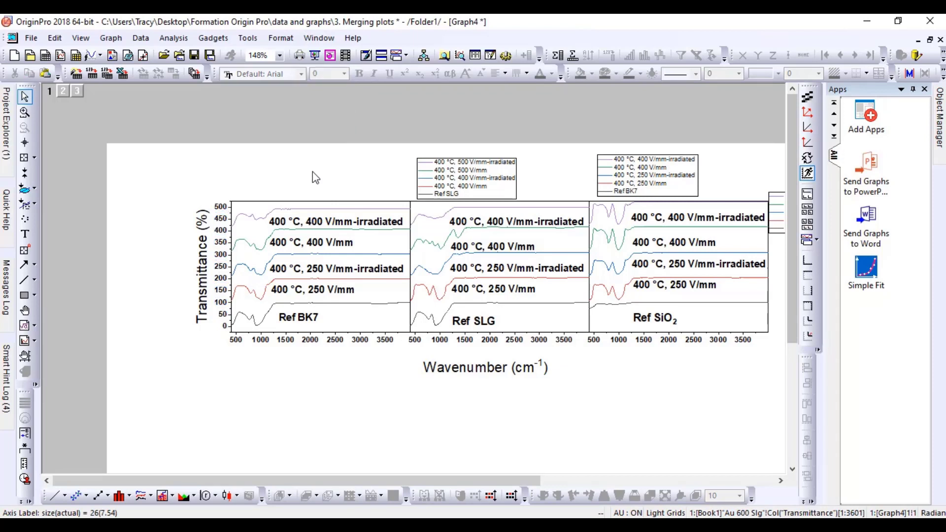
Delete the three legend boxes above and beside the panels.
{"action": "left_click", "coordinate": [454, 175]}
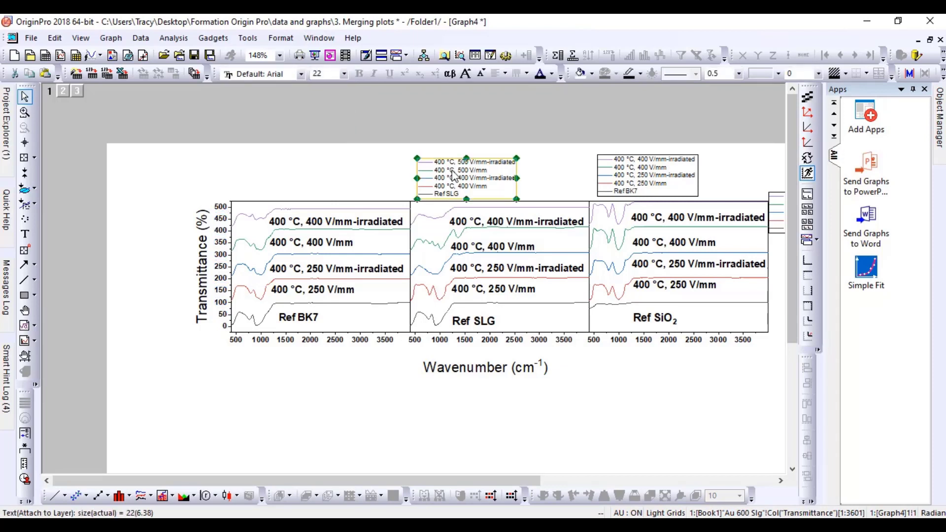
{"action": "key", "text": "Delete"}
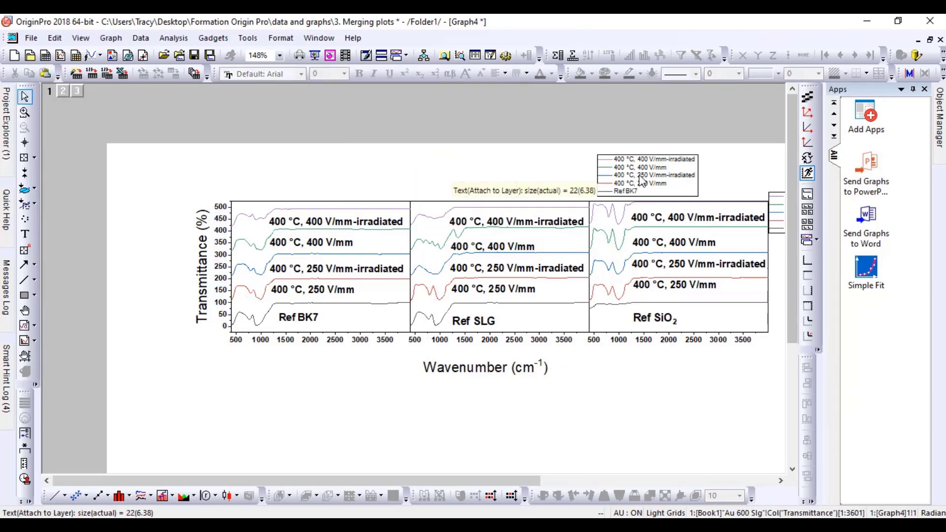
{"action": "left_click", "coordinate": [642, 180]}
{"action": "key", "text": "Delete"}
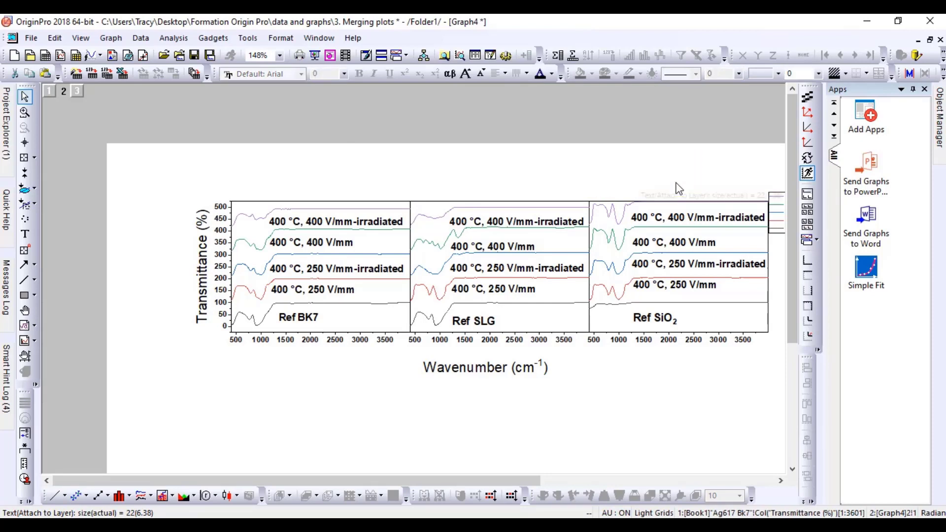
{"action": "left_click", "coordinate": [779, 221]}
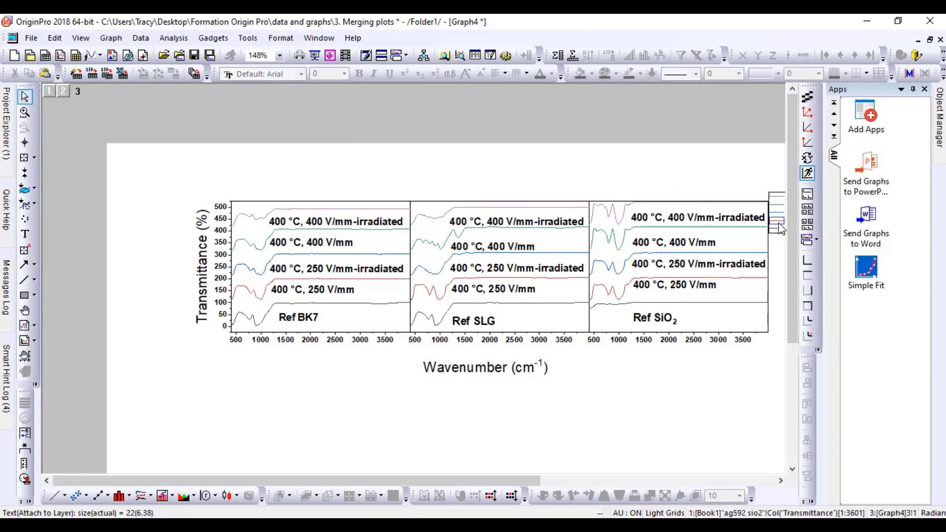
{"action": "left_click", "coordinate": [780, 198]}
{"action": "key", "text": "Delete"}
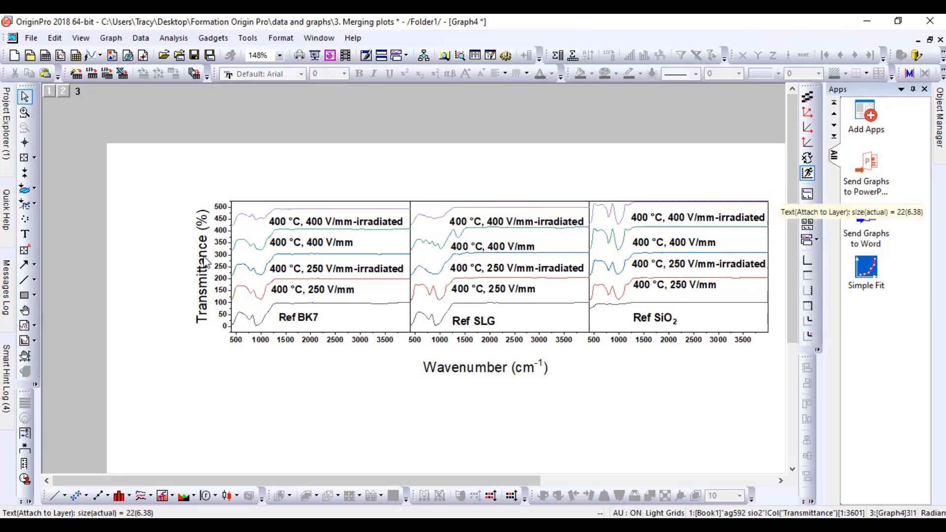